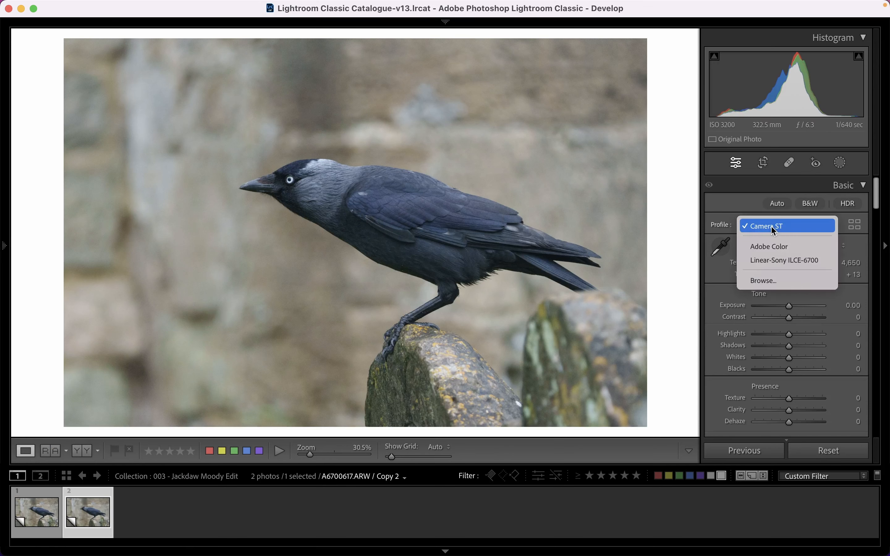
- Apply the Linear-Sony ILCE-6700 profile to the jackdaw photo and set its Exposure to +0.90
{"action": "left_click", "coordinate": [778, 259]}
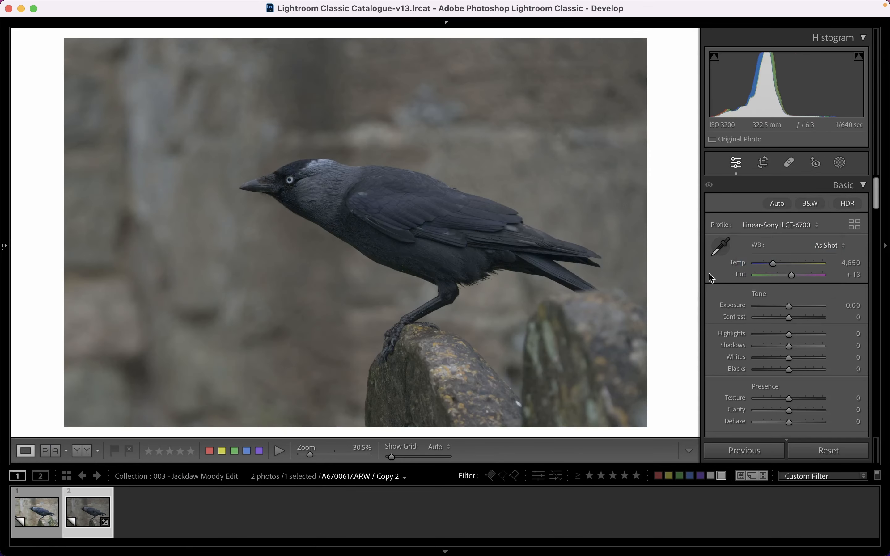
{"action": "left_click_drag", "start_coordinate": [791, 308], "coordinate": [796, 308]}
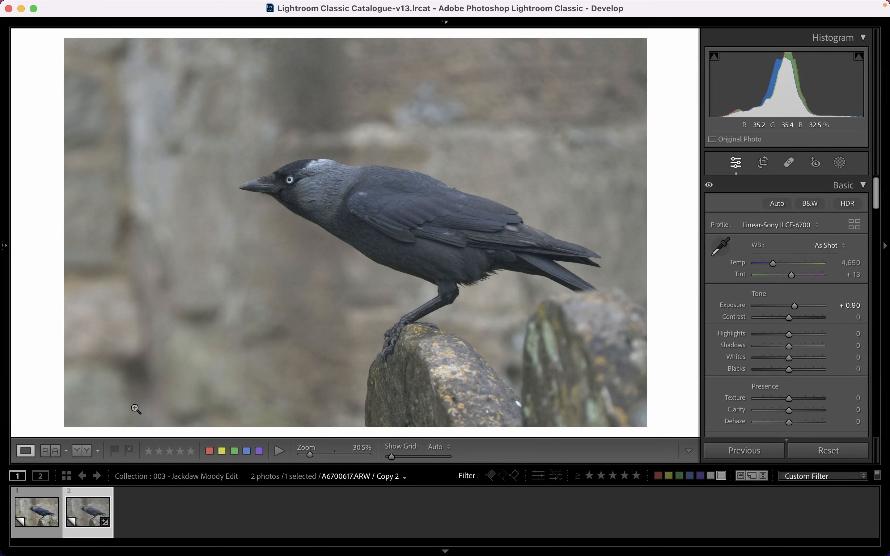
- On a new virtual copy, set the Calibration primary saturations to Blue +75, Green +50 and Red +37
{"action": "right_click", "coordinate": [98, 507]}
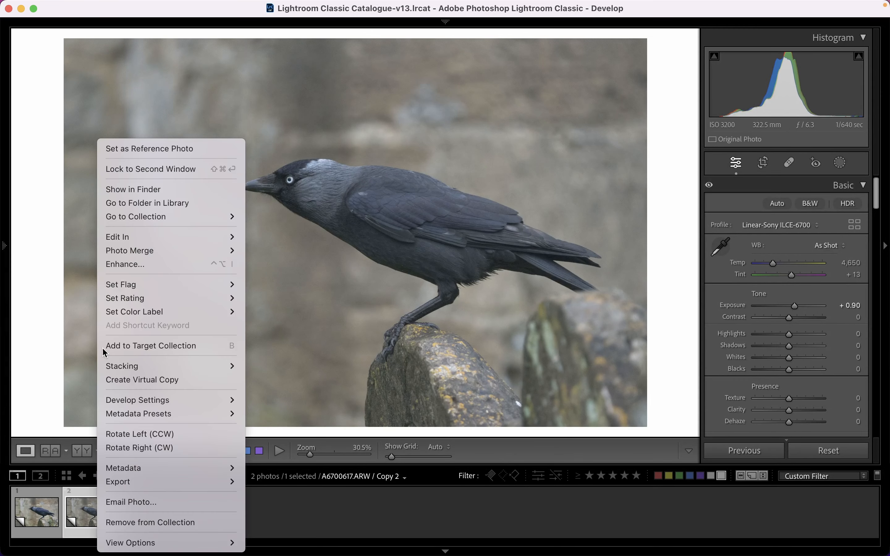
{"action": "left_click", "coordinate": [167, 379]}
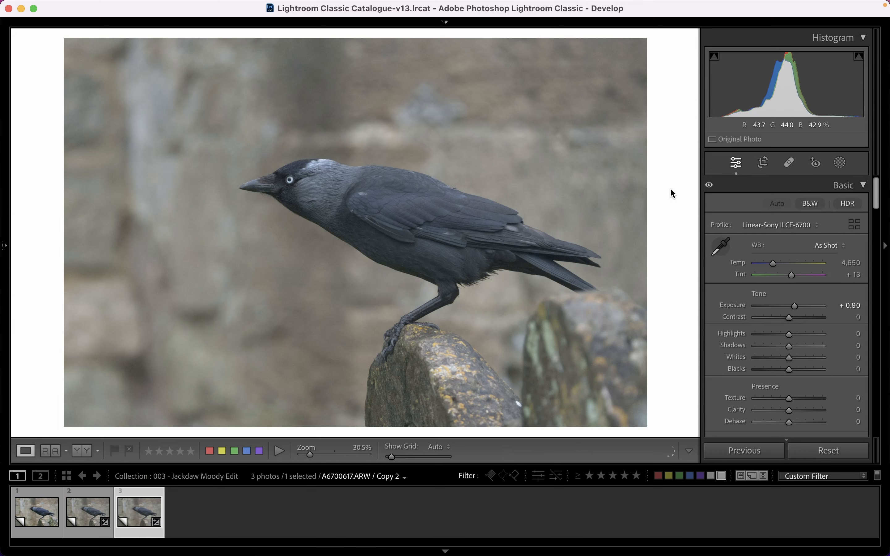
{"action": "scroll", "coordinate": [768, 291], "scroll_direction": "down", "scroll_amount": 10}
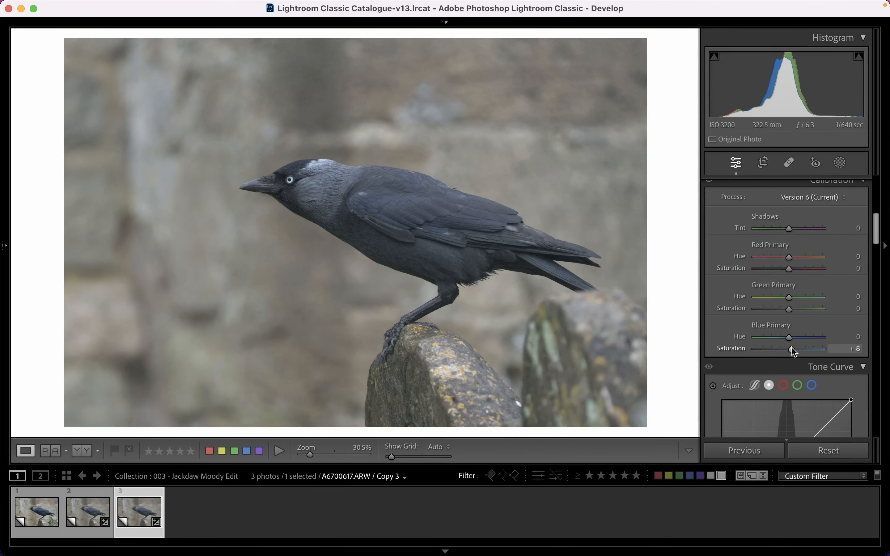
{"action": "left_click_drag", "start_coordinate": [790, 349], "coordinate": [816, 352]}
{"action": "left_click_drag", "start_coordinate": [794, 311], "coordinate": [806, 311]}
{"action": "left_click_drag", "start_coordinate": [790, 268], "coordinate": [803, 270]}
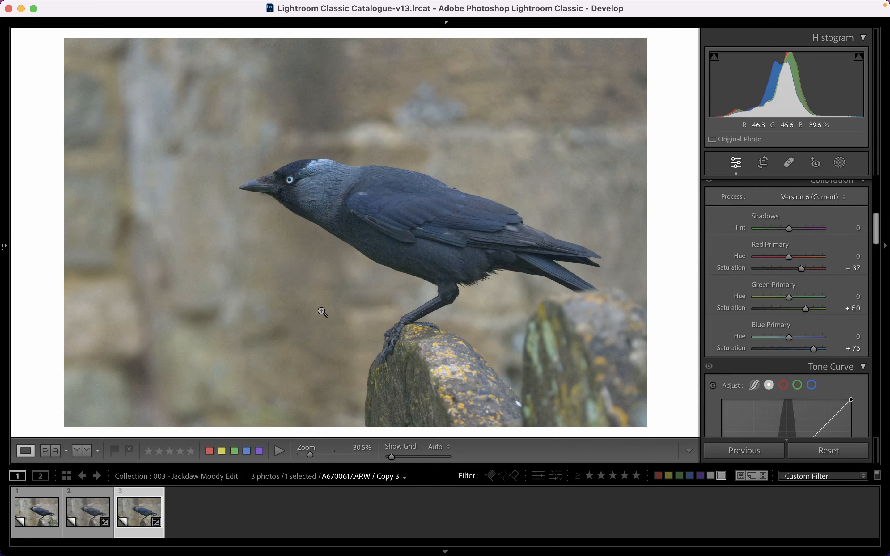
- Create another virtual copy, mask the bird with Select Subject and check the mask's overlay
{"action": "right_click", "coordinate": [135, 517]}
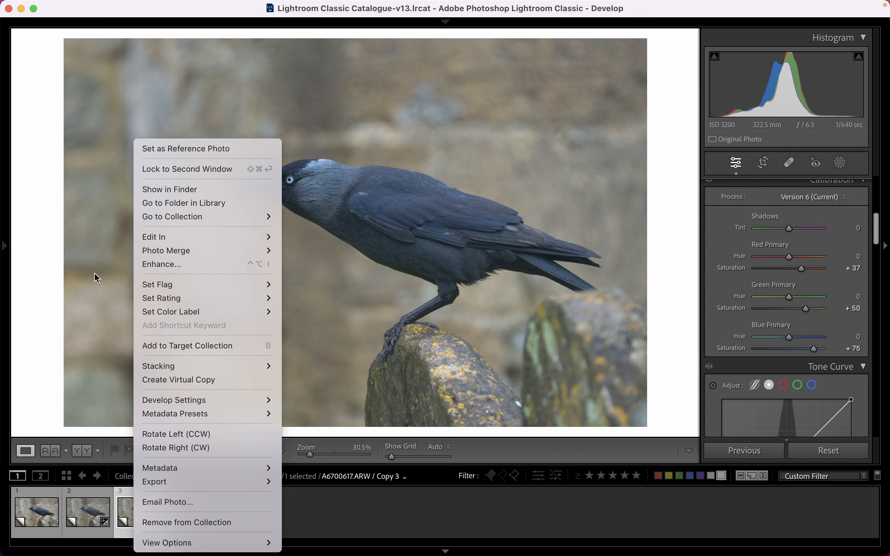
{"action": "left_click", "coordinate": [184, 382]}
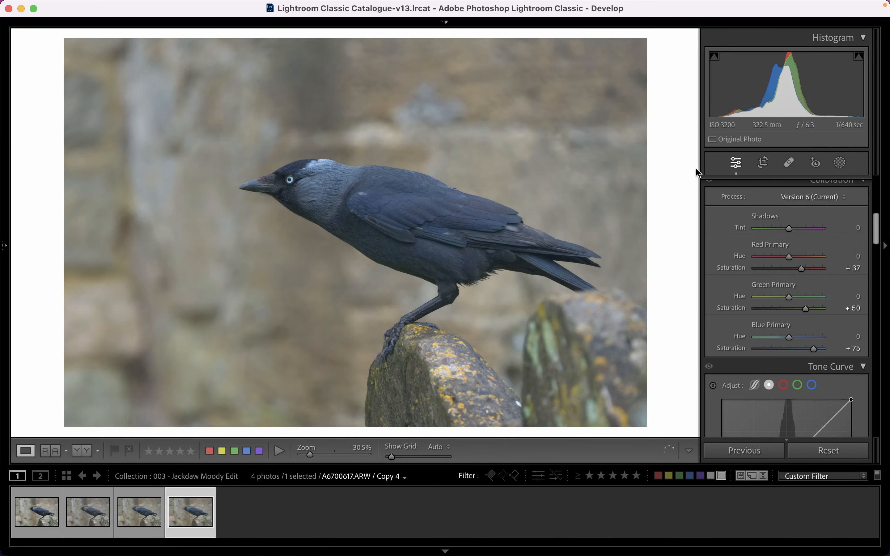
{"action": "left_click", "coordinate": [841, 163]}
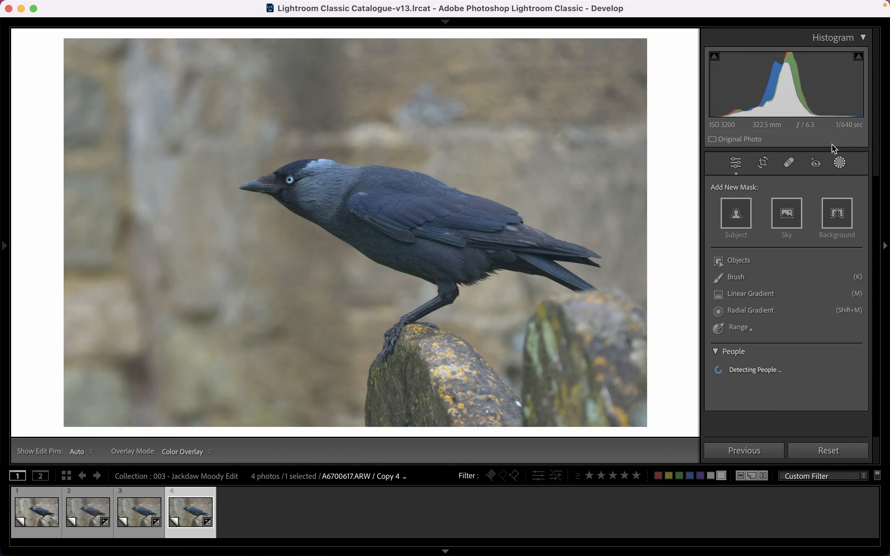
{"action": "left_click", "coordinate": [729, 206]}
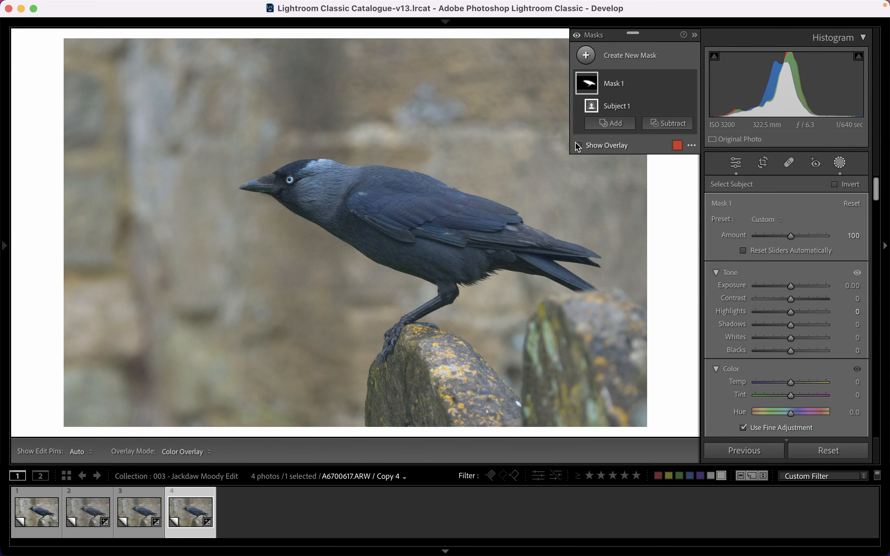
{"action": "left_click", "coordinate": [579, 146]}
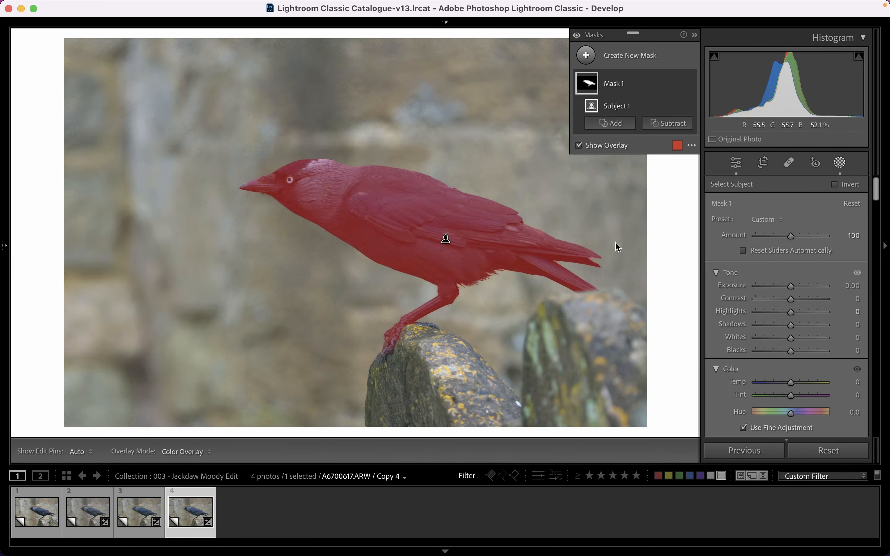
{"action": "left_click", "coordinate": [579, 145]}
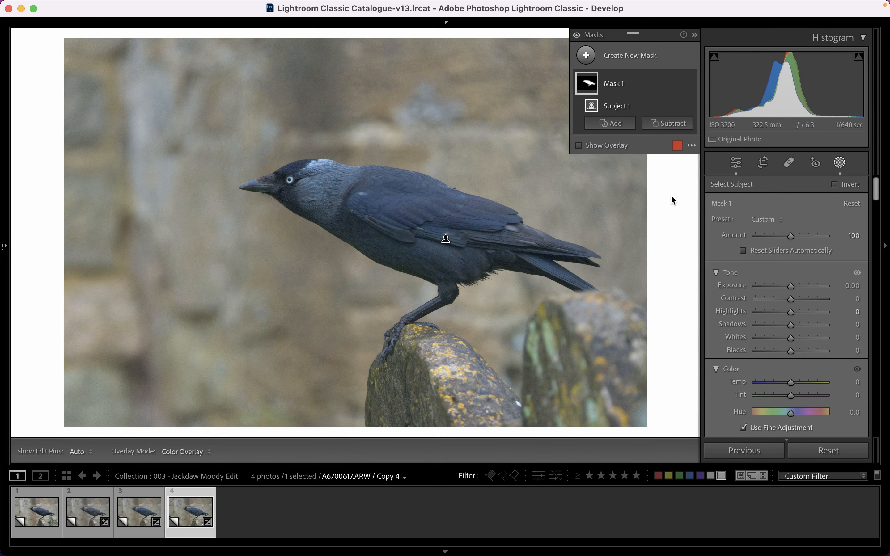
- Shape the bird mask's curve into a gentle S, with the black point lifted to output 10, darker shadows and brighter highlights
{"action": "scroll", "coordinate": [754, 254], "scroll_direction": "down", "scroll_amount": 6}
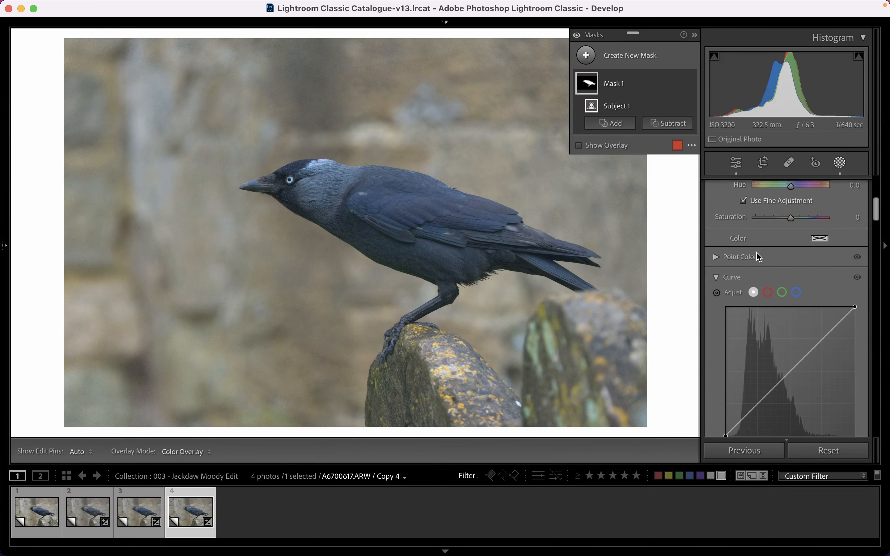
{"action": "scroll", "coordinate": [760, 258], "scroll_direction": "down", "scroll_amount": 4}
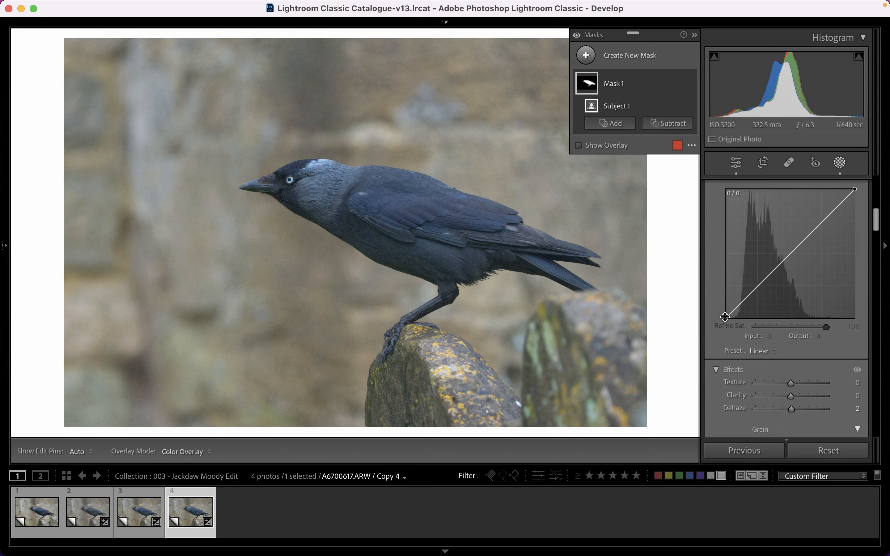
{"action": "left_click_drag", "start_coordinate": [725, 317], "coordinate": [720, 315]}
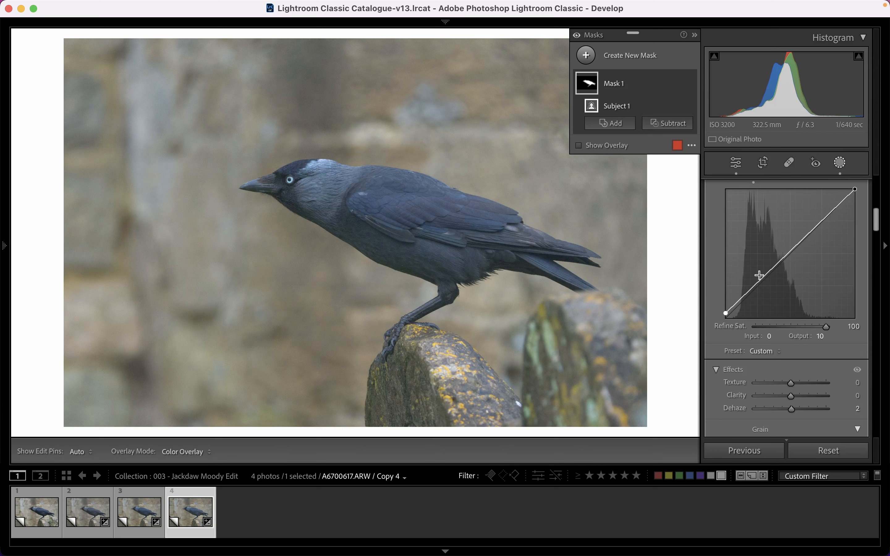
{"action": "left_click_drag", "start_coordinate": [746, 292], "coordinate": [748, 295]}
{"action": "left_click_drag", "start_coordinate": [827, 222], "coordinate": [819, 218]}
{"action": "left_click_drag", "start_coordinate": [746, 296], "coordinate": [747, 296]}
{"action": "left_click_drag", "start_coordinate": [820, 215], "coordinate": [817, 216]}
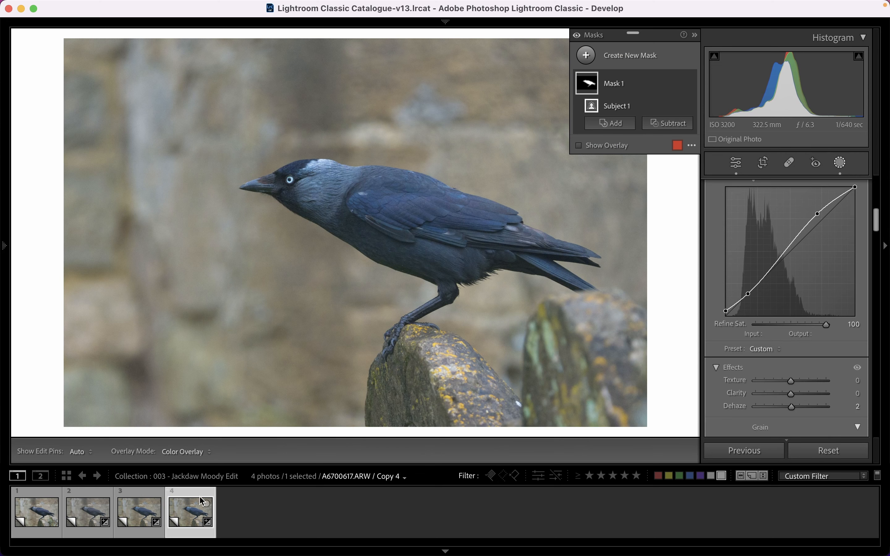
- Create a virtual copy of the curve-adjusted photo and select the bird mask on it
{"action": "right_click", "coordinate": [172, 492]}
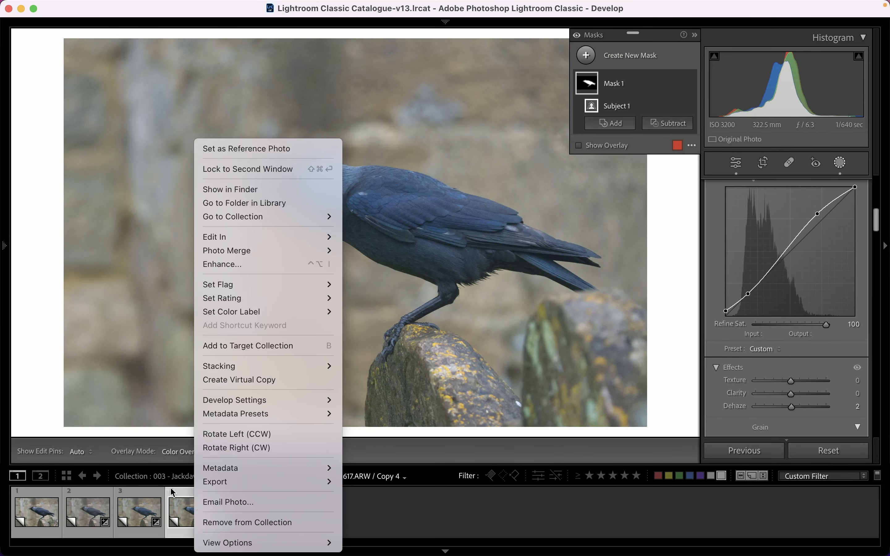
{"action": "left_click", "coordinate": [255, 383]}
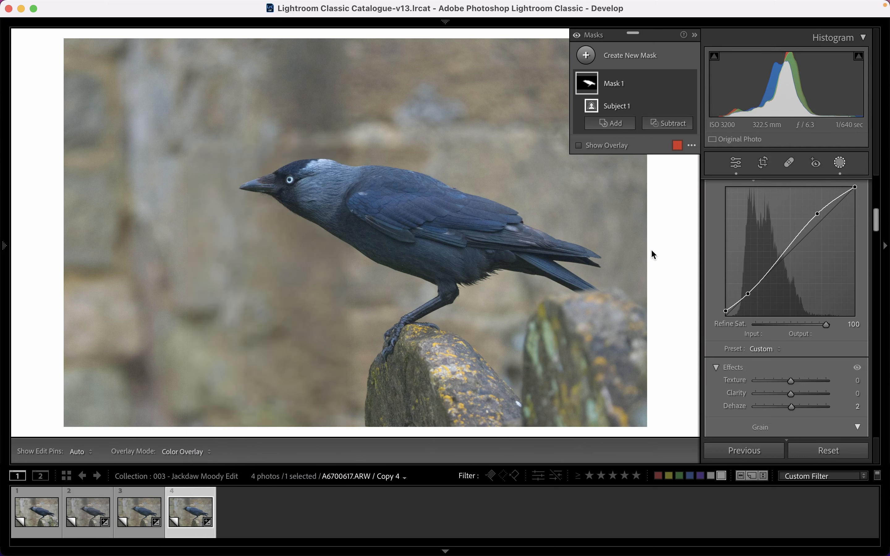
{"action": "left_click", "coordinate": [841, 162]}
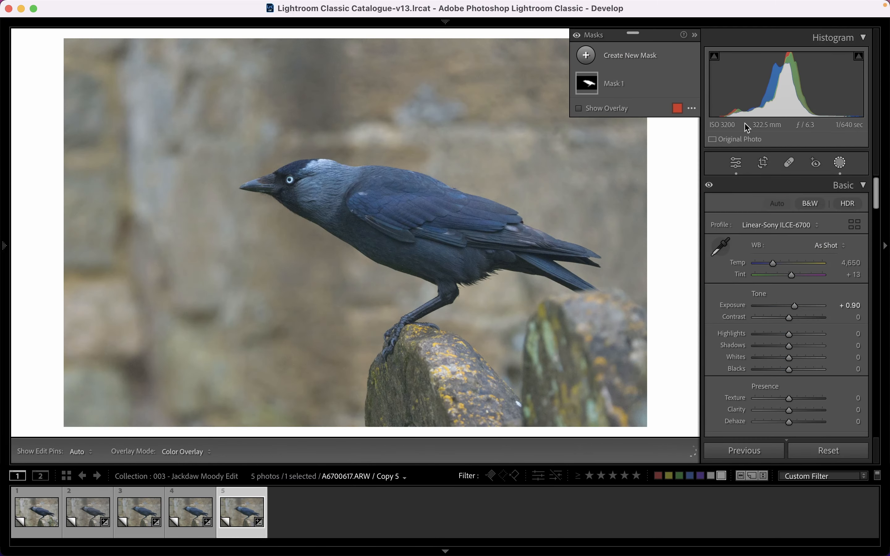
{"action": "left_click", "coordinate": [603, 83]}
{"action": "scroll", "coordinate": [801, 217], "scroll_direction": "down", "scroll_amount": 10}
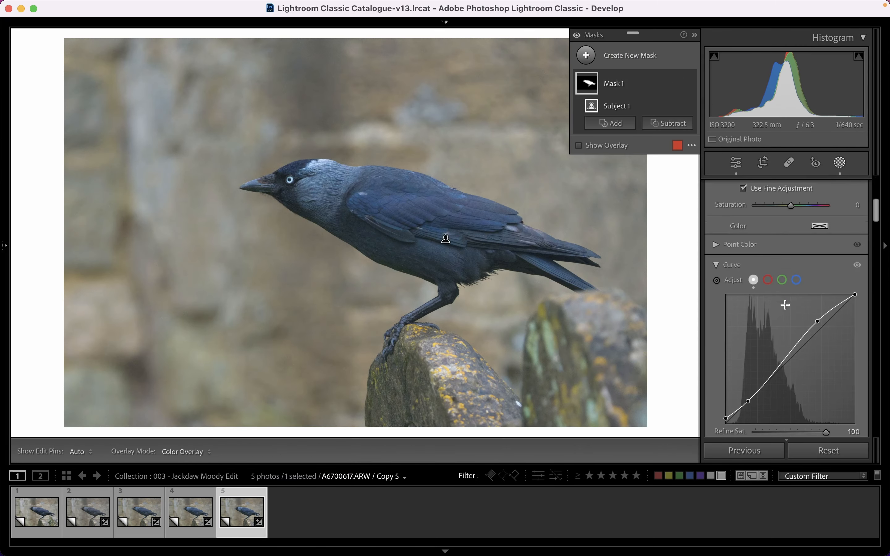
- Increase the Clarity and Texture of the bird mask slightly while inspecting the head feathers up close
{"action": "left_click", "coordinate": [838, 163]}
{"action": "left_click_drag", "start_coordinate": [328, 182], "coordinate": [438, 184]}
{"action": "left_click_drag", "start_coordinate": [282, 209], "coordinate": [397, 224]}
{"action": "scroll", "coordinate": [397, 224], "scroll_direction": "up", "scroll_amount": 2}
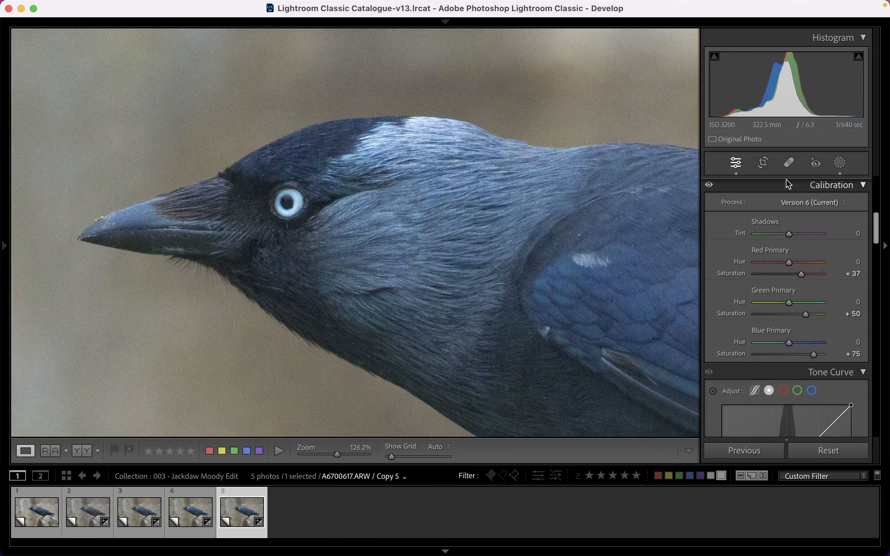
{"action": "left_click", "coordinate": [840, 163]}
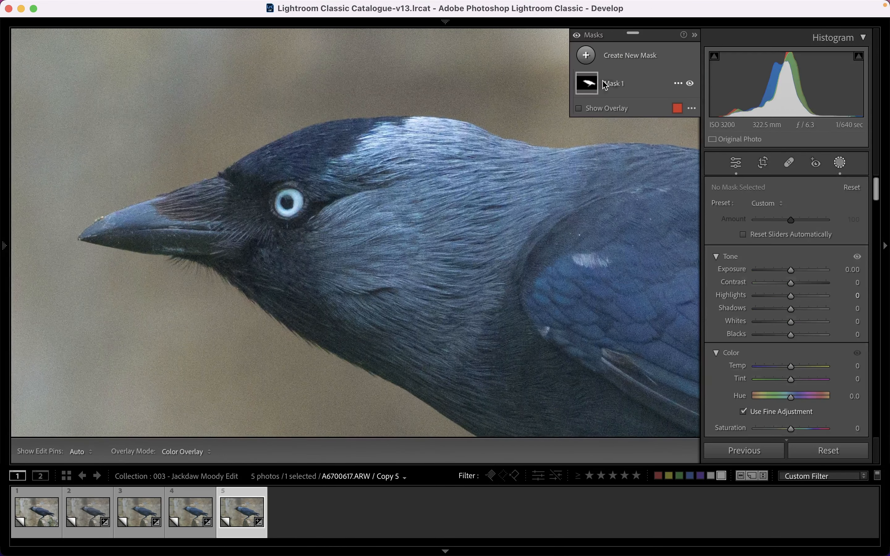
{"action": "scroll", "coordinate": [751, 322], "scroll_direction": "down", "scroll_amount": 10}
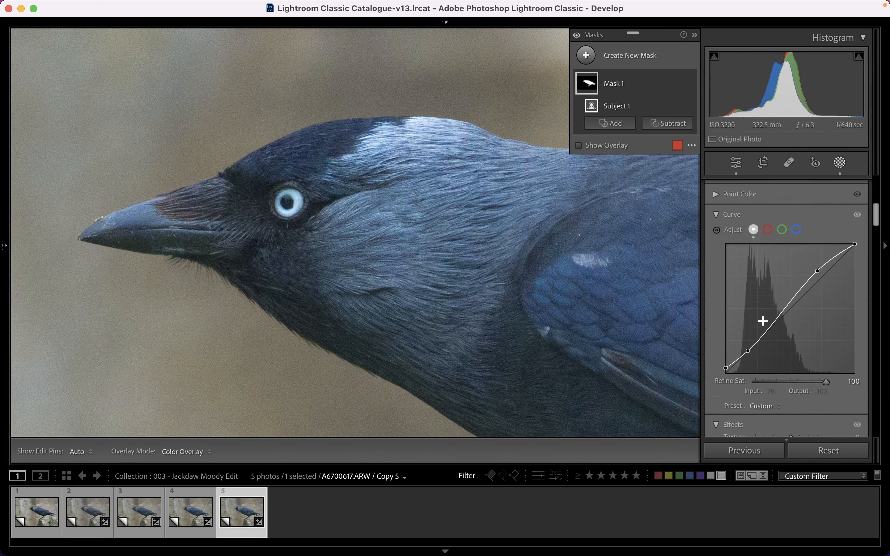
{"action": "scroll", "coordinate": [803, 360], "scroll_direction": "down", "scroll_amount": 3}
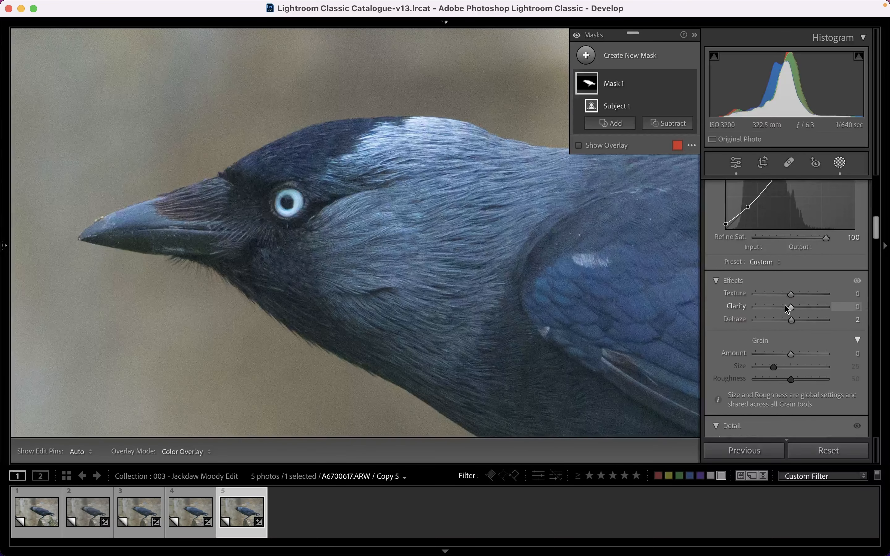
{"action": "mouse_move", "coordinate": [790, 307]}
{"action": "left_mouse_down"}
{"action": "mouse_move", "coordinate": [802, 309]}
{"action": "mouse_move", "coordinate": [795, 294]}
{"action": "left_mouse_up"}
{"action": "left_click", "coordinate": [839, 162]}
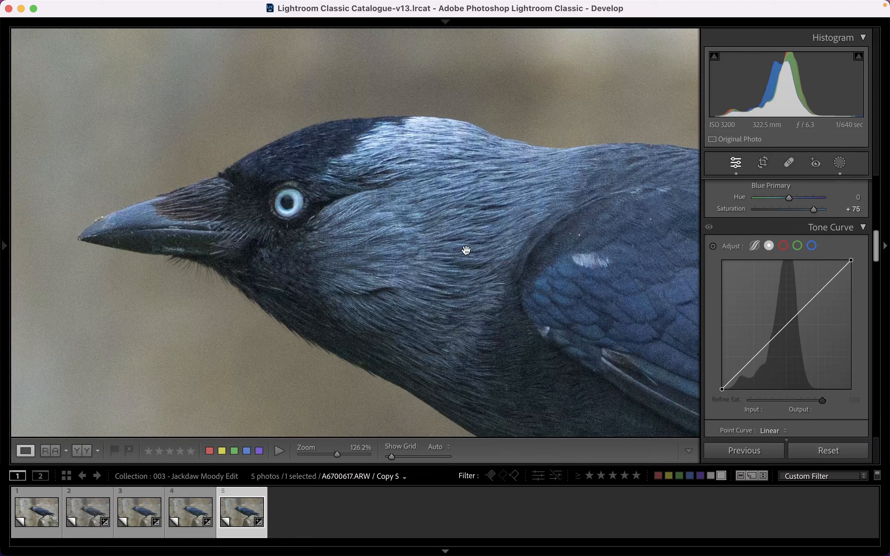
{"action": "left_click", "coordinate": [449, 266]}
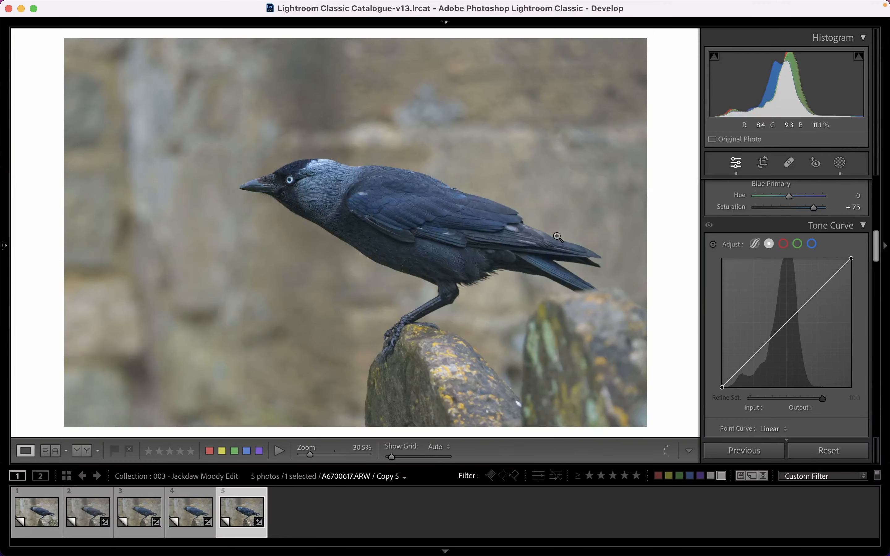
- Compare the photo with the bird mask's adjustments hidden and shown
{"action": "left_click", "coordinate": [841, 164]}
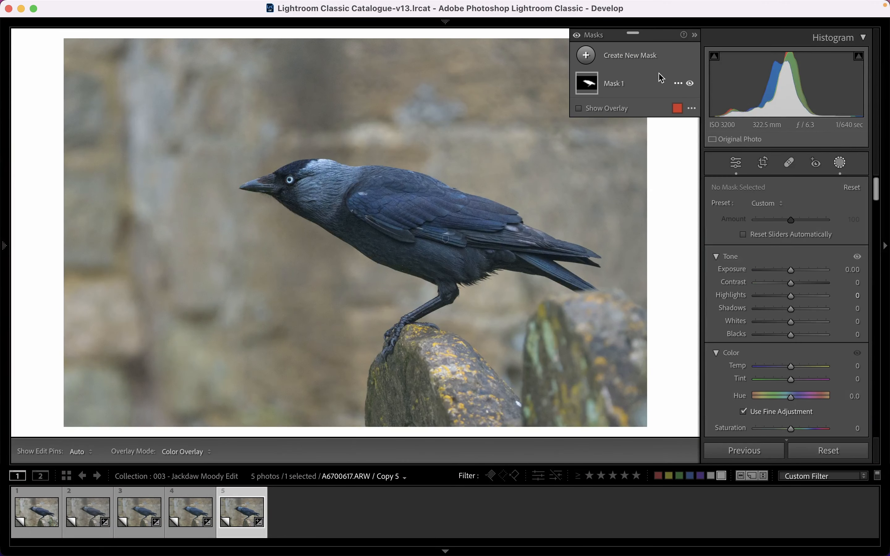
{"action": "left_click", "coordinate": [691, 84]}
{"action": "left_click", "coordinate": [691, 84]}
{"action": "left_click", "coordinate": [691, 84]}
{"action": "left_click", "coordinate": [692, 85]}
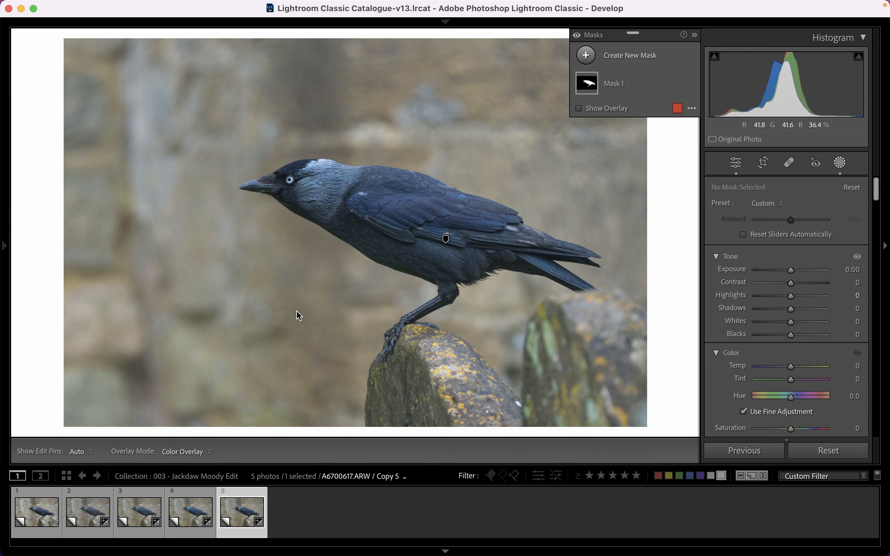
- Create another virtual copy and rename its bird mask Jackdaw
{"action": "right_click", "coordinate": [239, 496]}
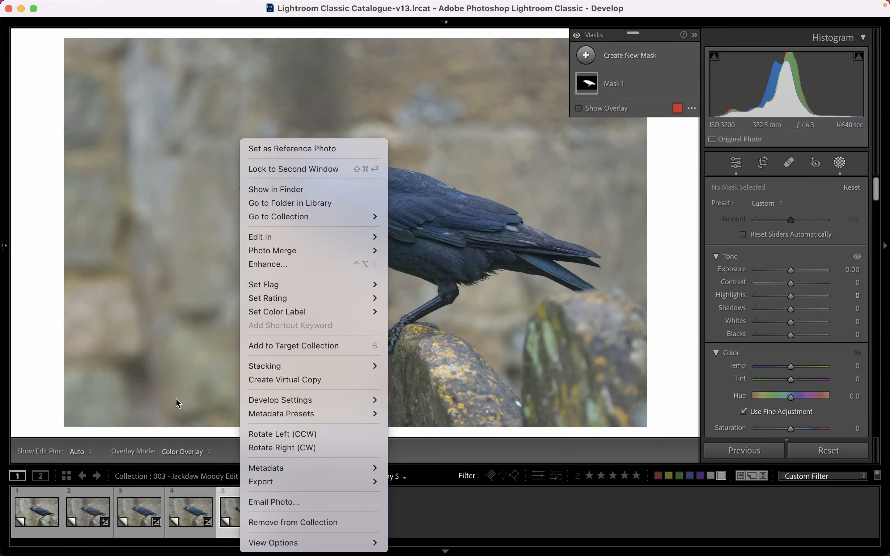
{"action": "left_click", "coordinate": [296, 382]}
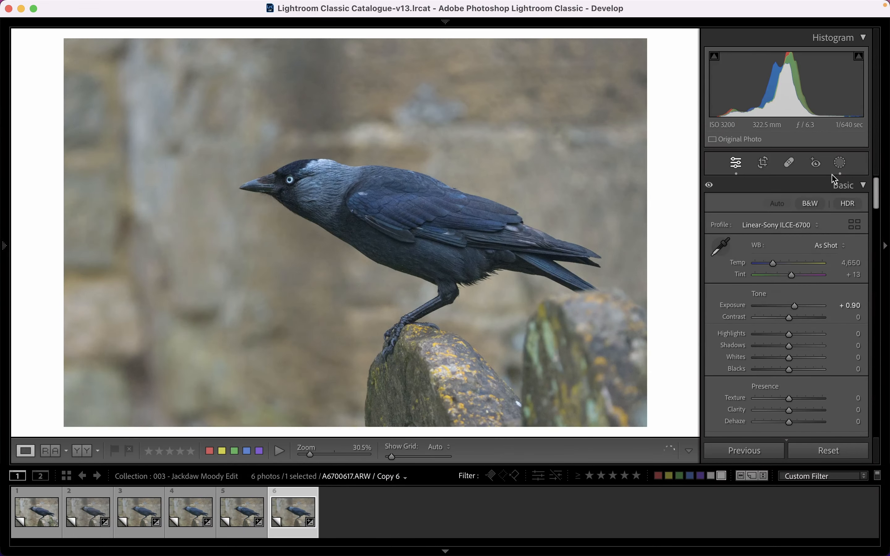
{"action": "left_click", "coordinate": [317, 184]}
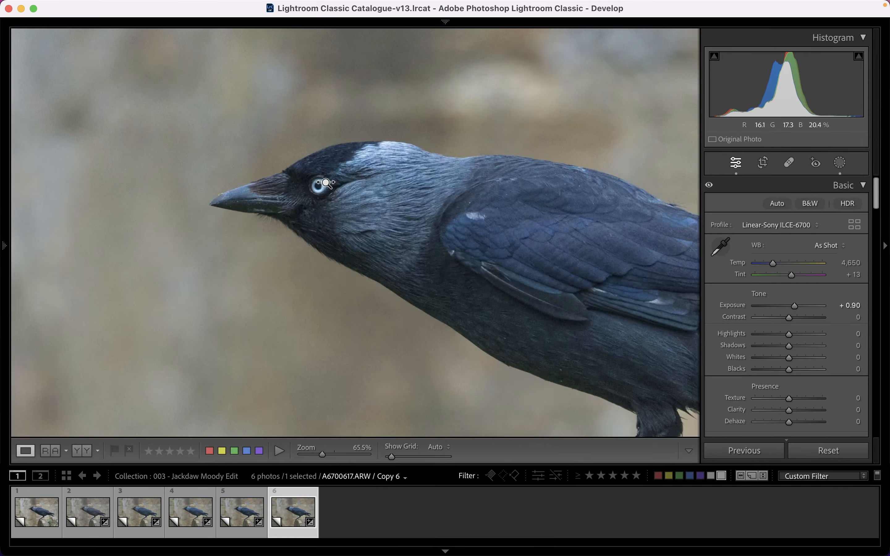
{"action": "left_click_drag", "start_coordinate": [364, 183], "coordinate": [403, 184]}
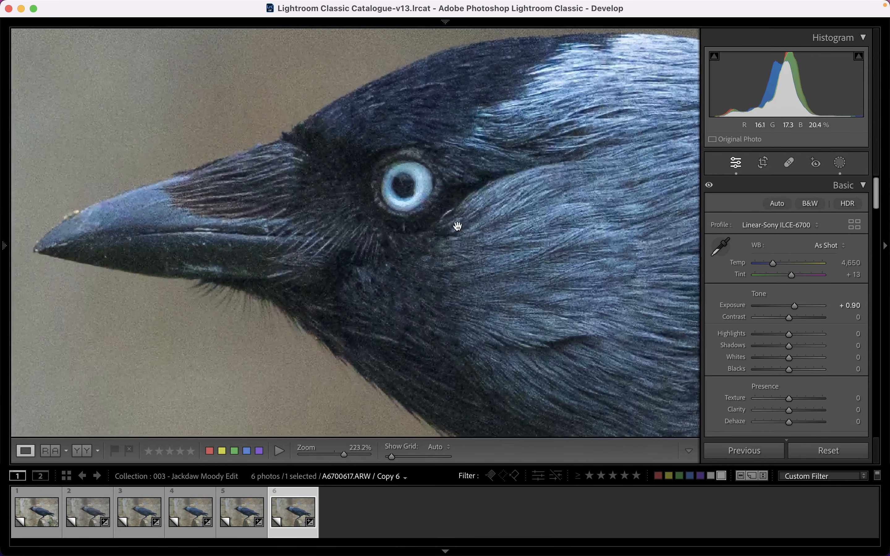
{"action": "left_click_drag", "start_coordinate": [457, 227], "coordinate": [502, 244]}
{"action": "left_click_drag", "start_coordinate": [484, 206], "coordinate": [492, 205]}
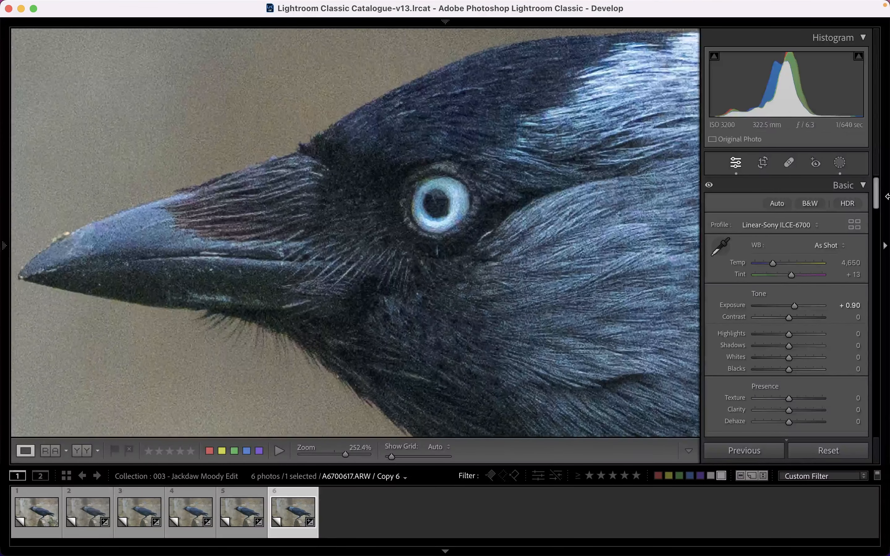
{"action": "left_click", "coordinate": [840, 163]}
{"action": "double_click", "coordinate": [622, 83]}
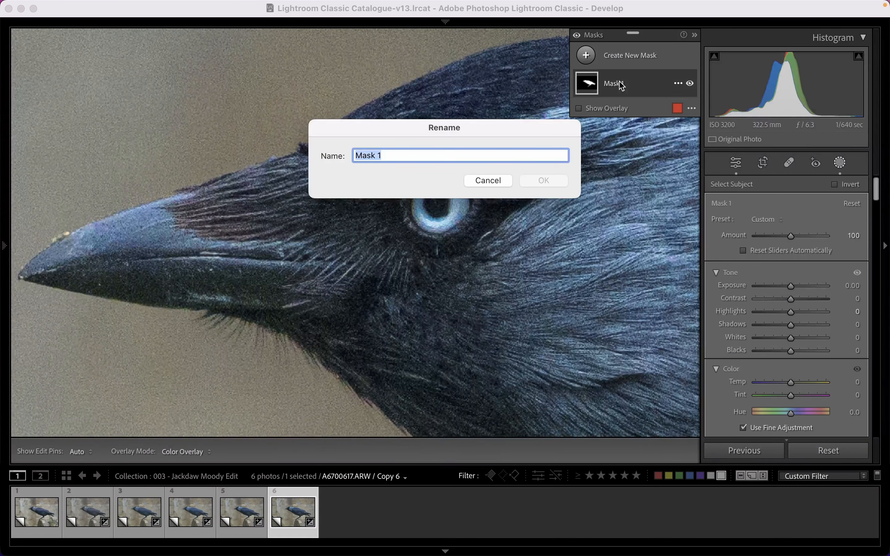
{"action": "type", "text": "Jackdaw"}
{"action": "key", "text": "Return"}
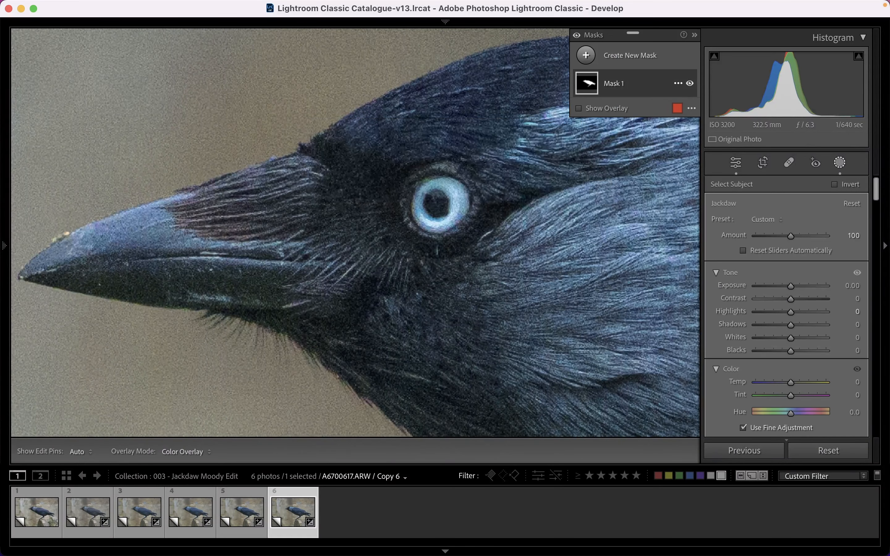
- Create a brush mask and paint over the bird's pupil and part of the iris with the mask overlay shown
{"action": "left_click", "coordinate": [616, 56]}
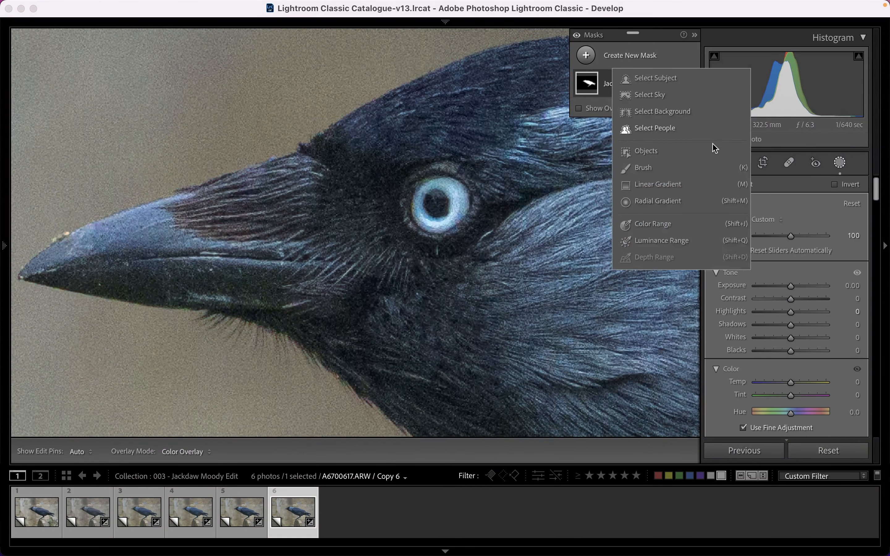
{"action": "left_click", "coordinate": [643, 168]}
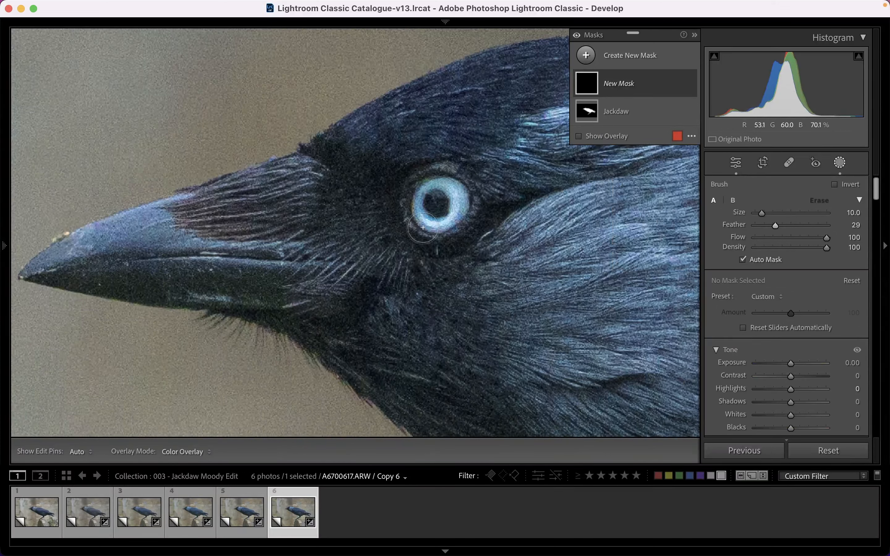
{"action": "key", "text": "h"}
{"action": "left_click_drag", "start_coordinate": [430, 197], "coordinate": [431, 201]}
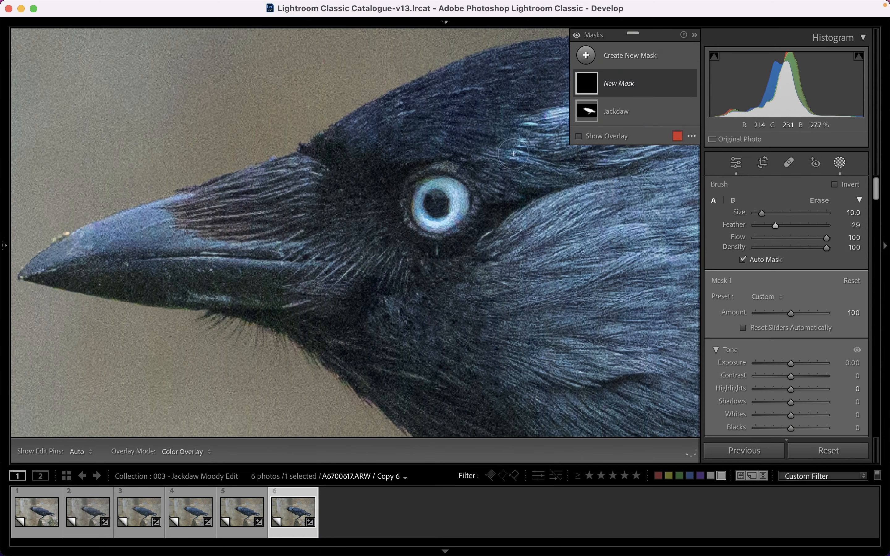
{"action": "key", "text": "o"}
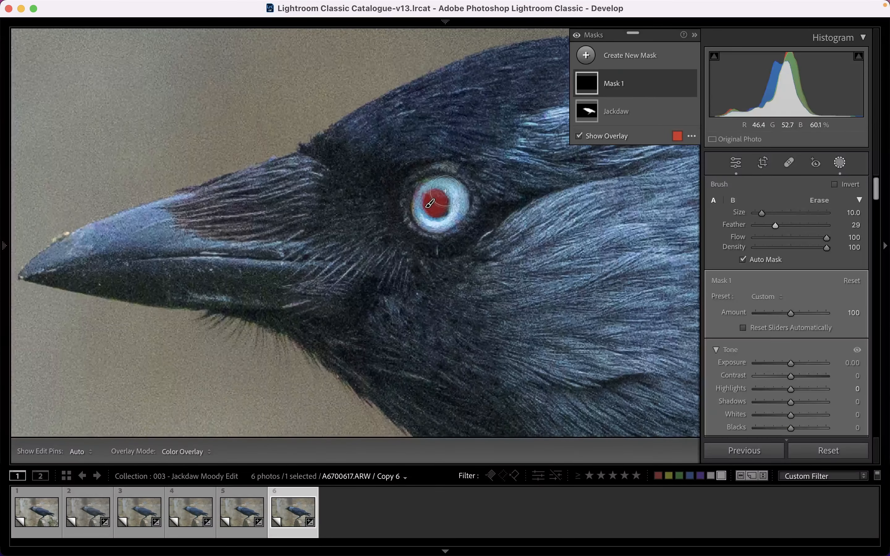
{"action": "key", "text": "h"}
{"action": "key", "text": "h"}
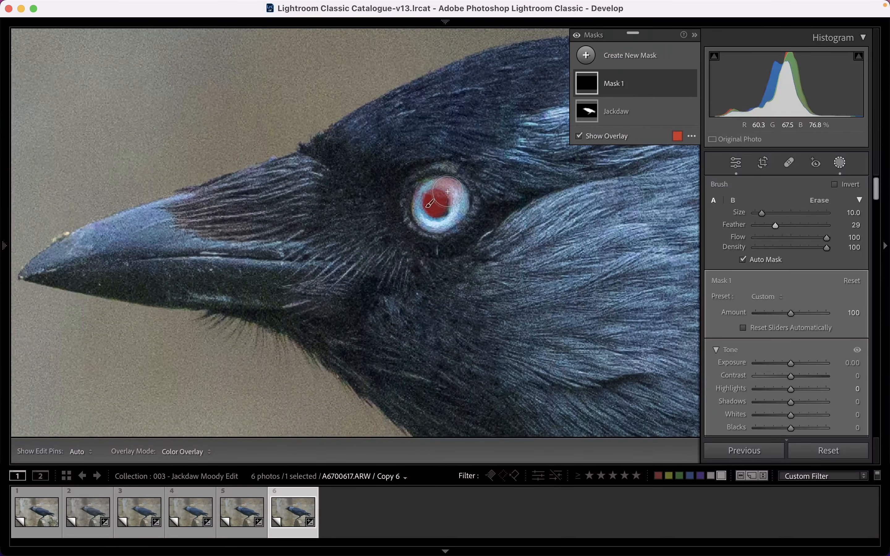
- Turn off Auto Mask and paint over the rest of the iris so the mask covers the whole eye
{"action": "left_click", "coordinate": [749, 260]}
{"action": "left_click_drag", "start_coordinate": [435, 202], "coordinate": [454, 202]}
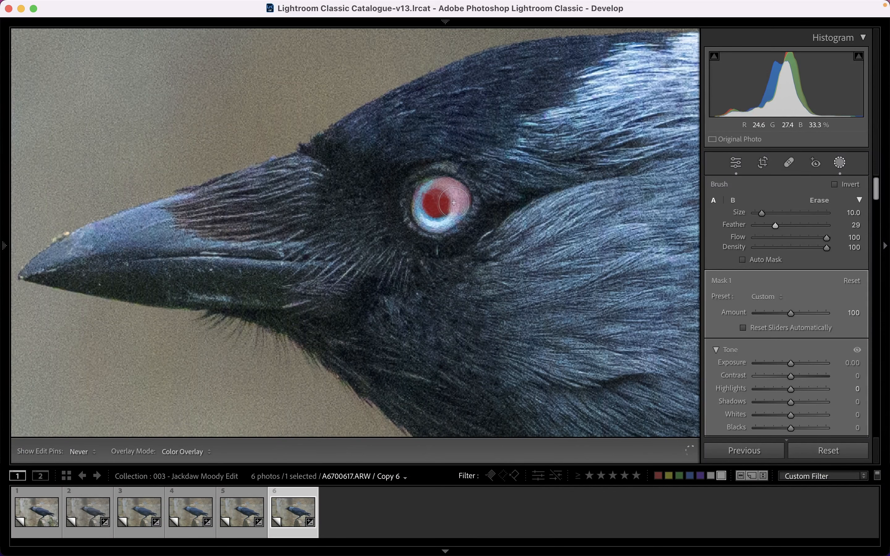
{"action": "key", "text": "h"}
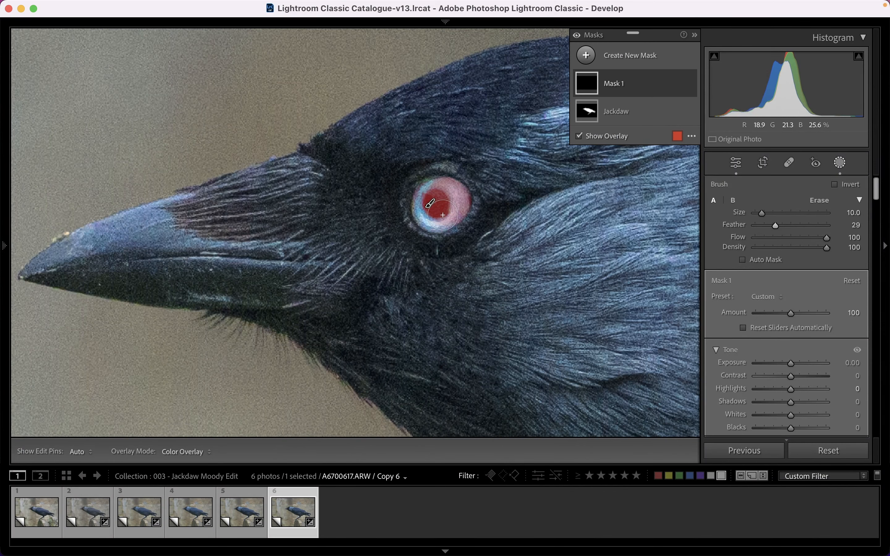
{"action": "key", "text": "h"}
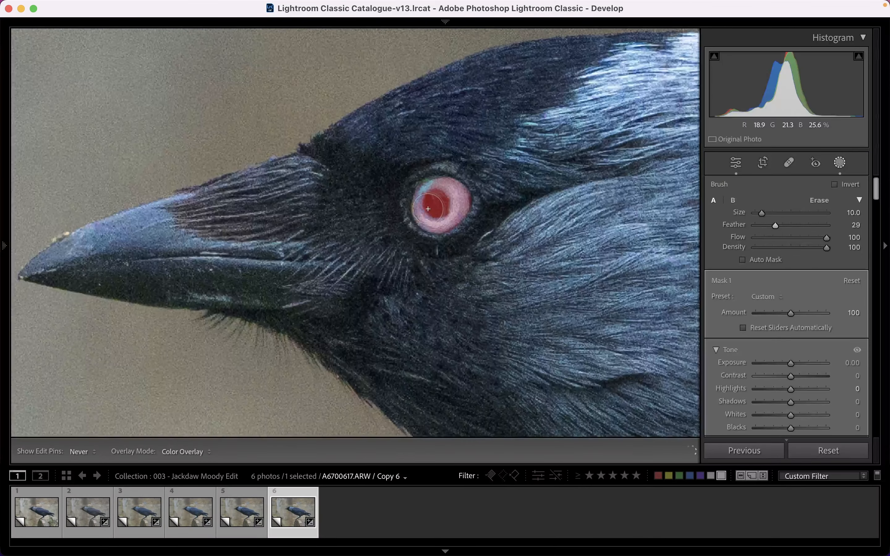
{"action": "key", "text": "h"}
{"action": "key", "text": "h"}
{"action": "key", "text": "h"}
- Set the eye mask's Noise reduction to 56 and hide the mask overlay
{"action": "scroll", "coordinate": [804, 304], "scroll_direction": "down", "scroll_amount": 5}
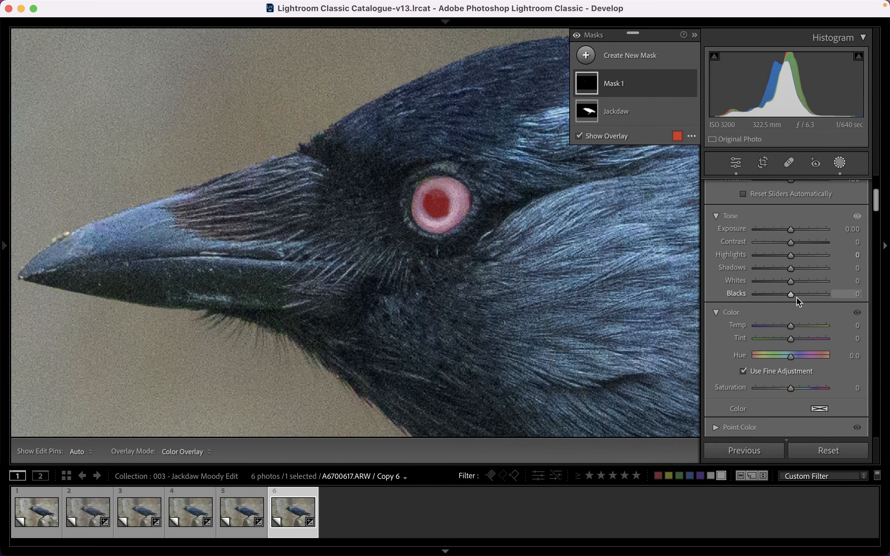
{"action": "scroll", "coordinate": [796, 297], "scroll_direction": "down", "scroll_amount": 10}
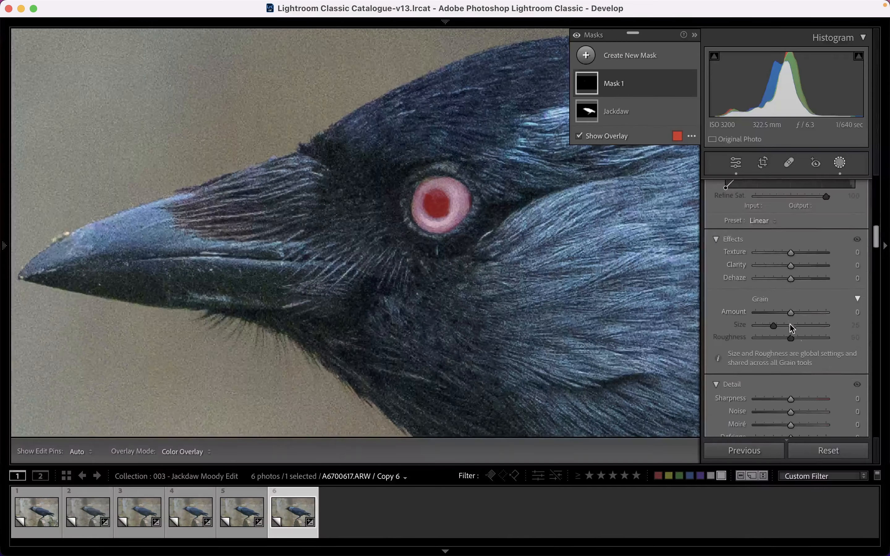
{"action": "scroll", "coordinate": [792, 327], "scroll_direction": "down", "scroll_amount": 4}
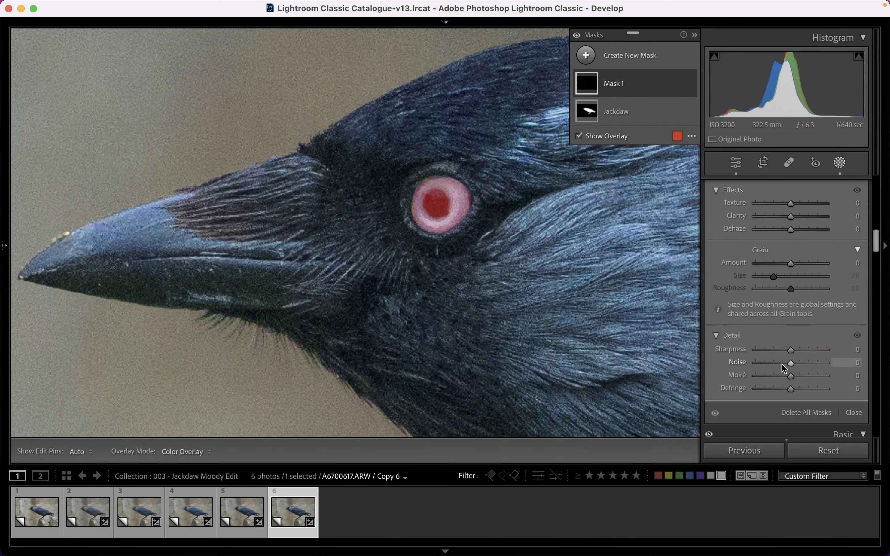
{"action": "left_click_drag", "start_coordinate": [791, 364], "coordinate": [812, 370]}
{"action": "scroll", "coordinate": [813, 264], "scroll_direction": "down", "scroll_amount": 5}
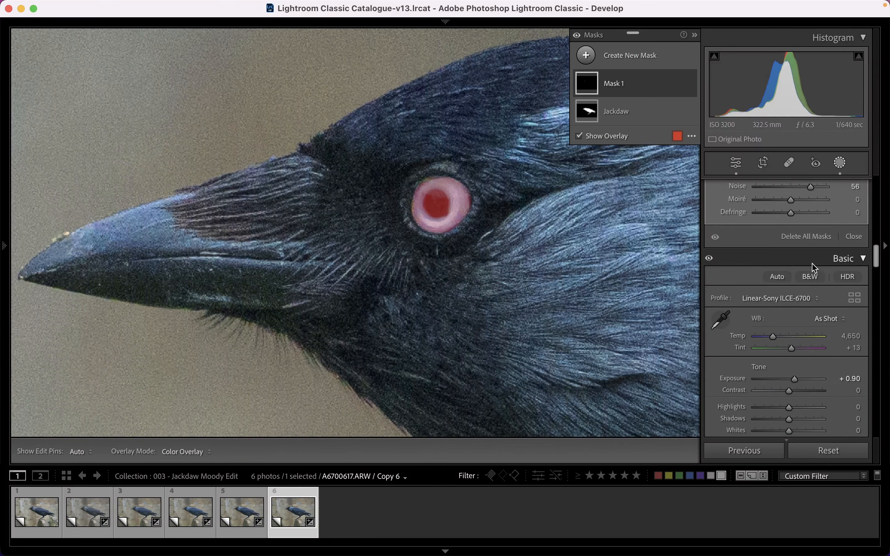
{"action": "left_click", "coordinate": [578, 136]}
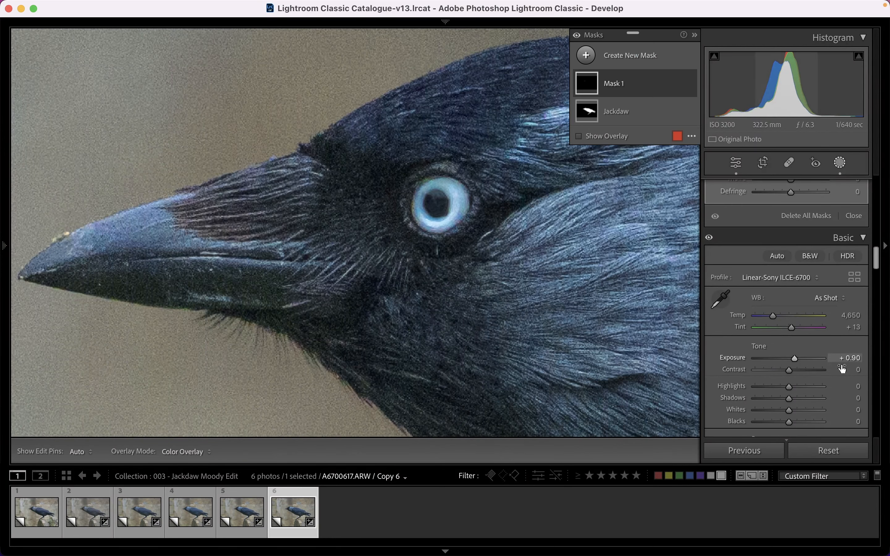
- Brighten the eye mask with its curve, raising the highlights and anchoring the shadows at about input 38, output 50
{"action": "scroll", "coordinate": [820, 343], "scroll_direction": "down", "scroll_amount": 5}
{"action": "scroll", "coordinate": [800, 282], "scroll_direction": "down", "scroll_amount": 3}
{"action": "scroll", "coordinate": [800, 282], "scroll_direction": "up", "scroll_amount": 5}
{"action": "scroll", "coordinate": [800, 282], "scroll_direction": "down", "scroll_amount": 8}
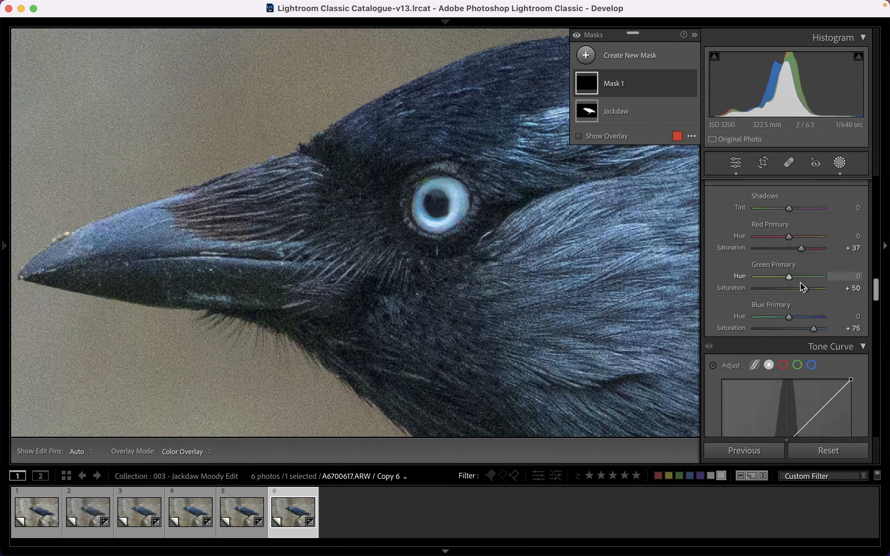
{"action": "scroll", "coordinate": [802, 288], "scroll_direction": "up", "scroll_amount": 10}
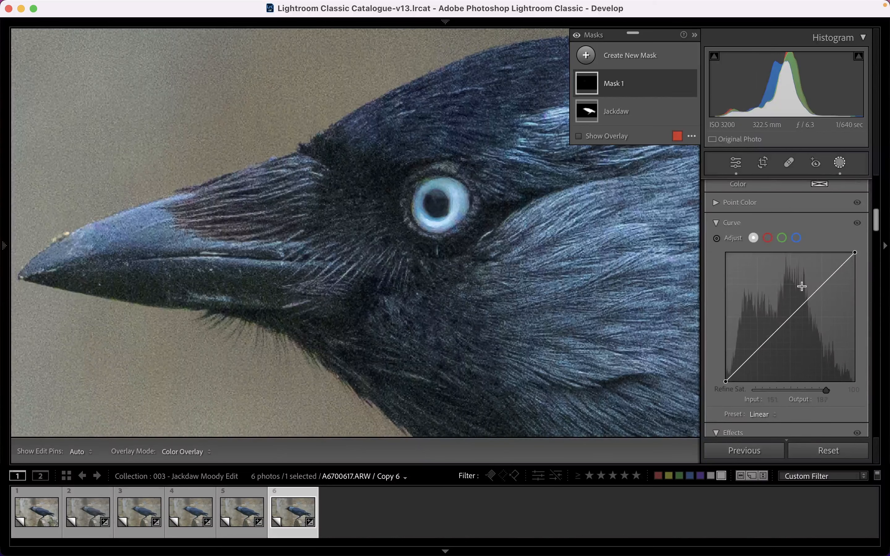
{"action": "left_click_drag", "start_coordinate": [824, 285], "coordinate": [814, 275]}
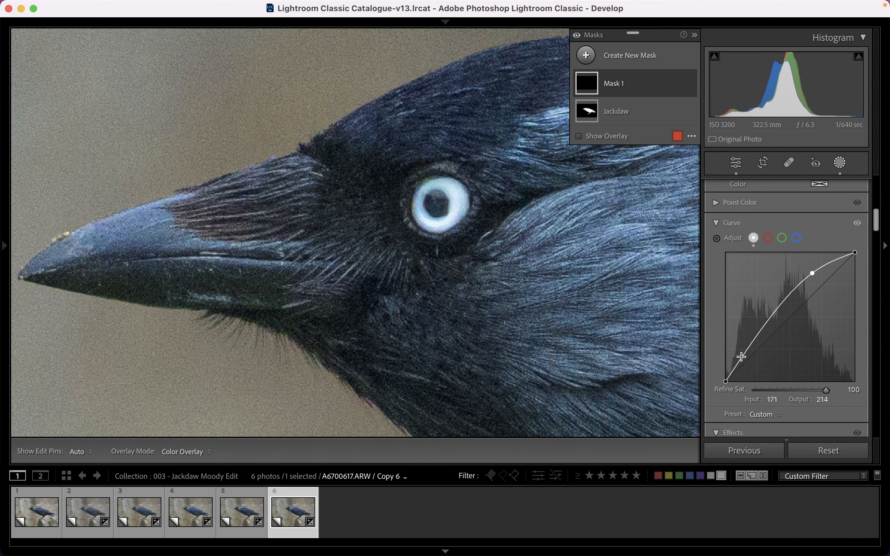
{"action": "left_click_drag", "start_coordinate": [744, 356], "coordinate": [745, 357]}
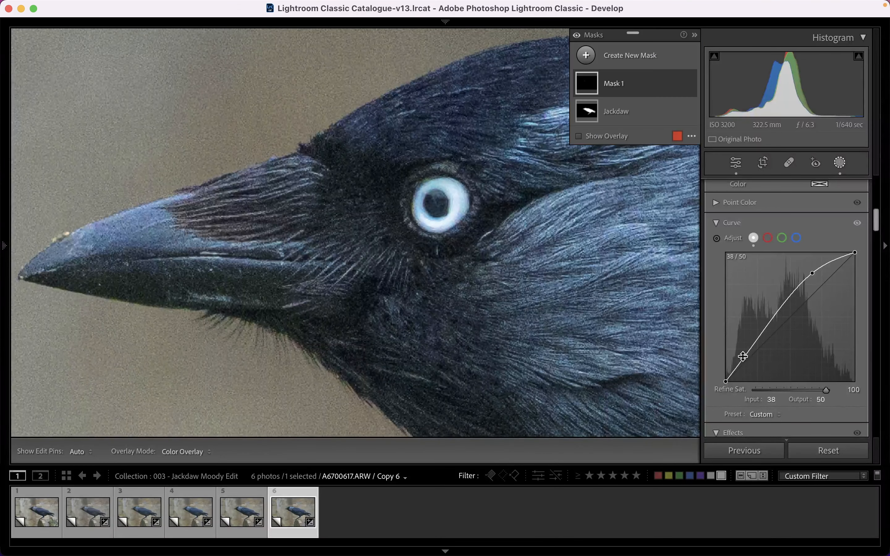
{"action": "left_click_drag", "start_coordinate": [812, 271], "coordinate": [809, 271]}
- Check the eye in the full photo view and rename the brushed mask Eye
{"action": "left_click", "coordinate": [840, 162]}
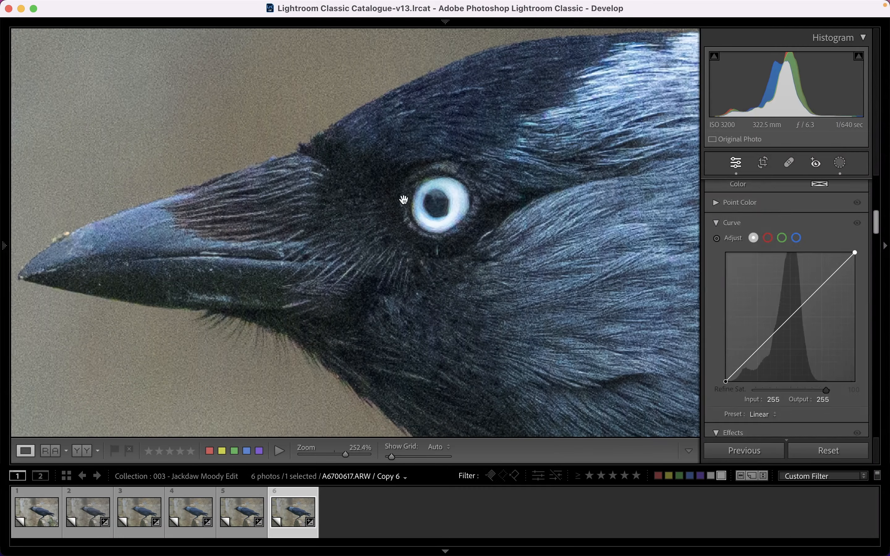
{"action": "key", "text": "z"}
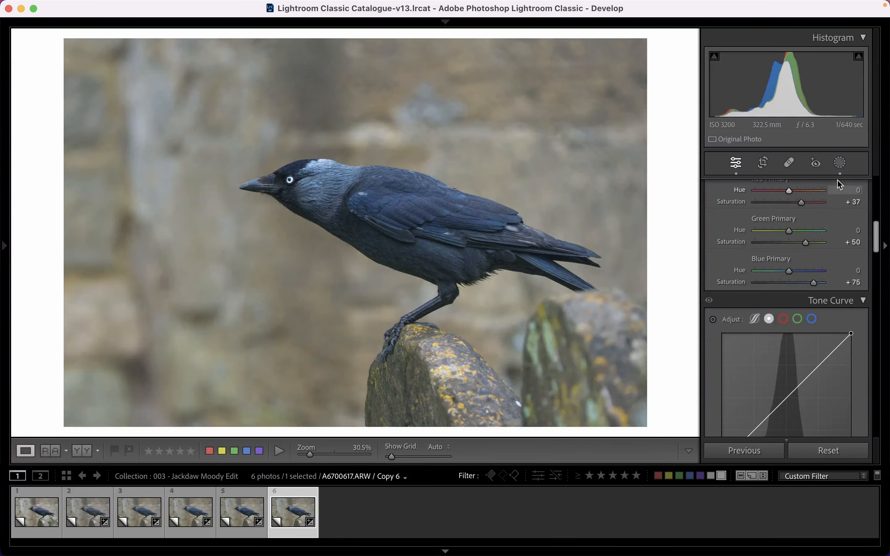
{"action": "left_click", "coordinate": [841, 164]}
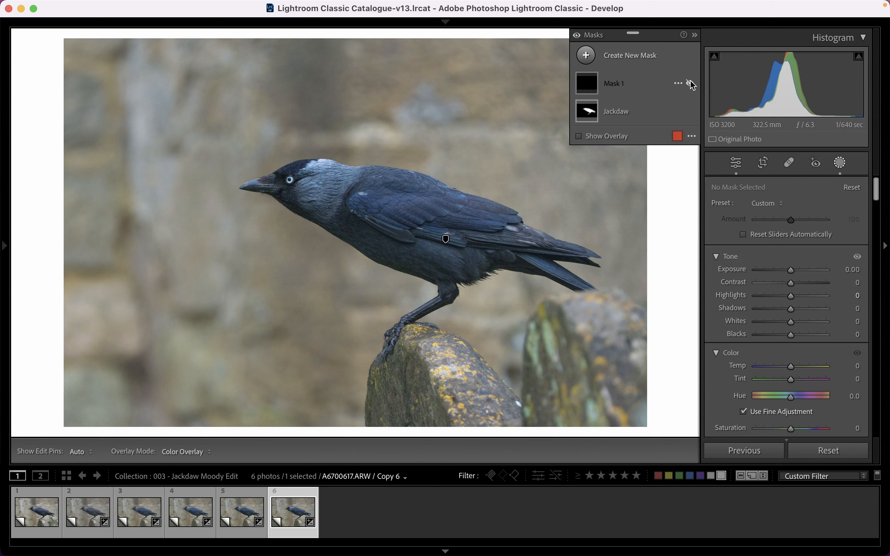
{"action": "double_click", "coordinate": [614, 85]}
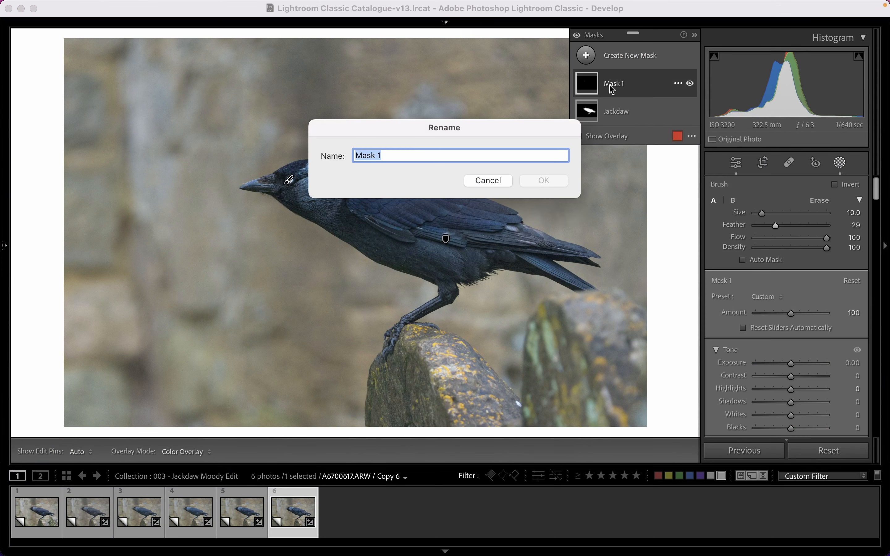
{"action": "type", "text": "Eye"}
{"action": "key", "text": "Return"}
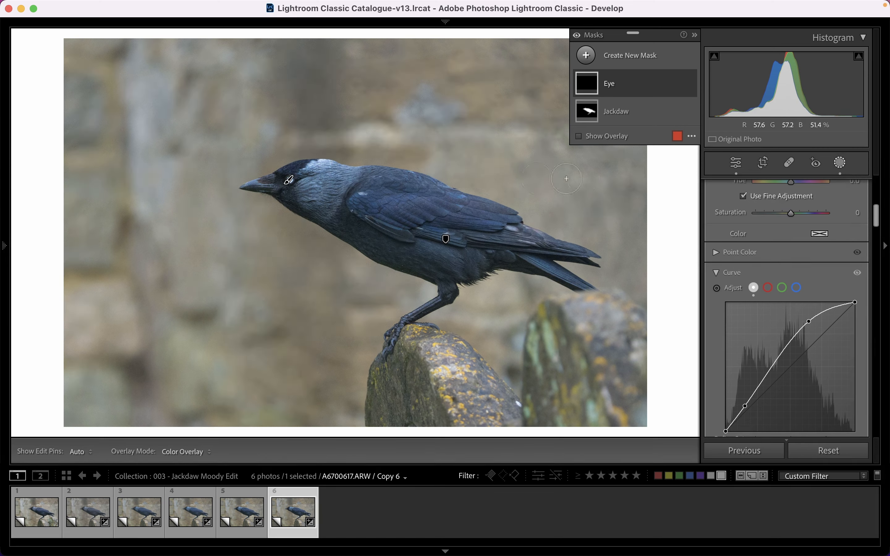
- Create a virtual copy of the eye-edited photo and show its masks
{"action": "right_click", "coordinate": [288, 521]}
{"action": "left_click", "coordinate": [322, 377]}
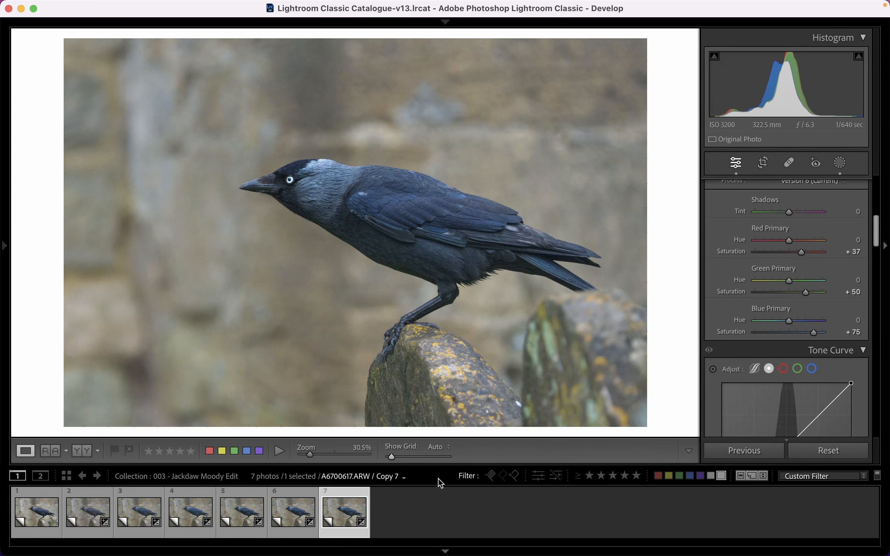
{"action": "left_click", "coordinate": [841, 163]}
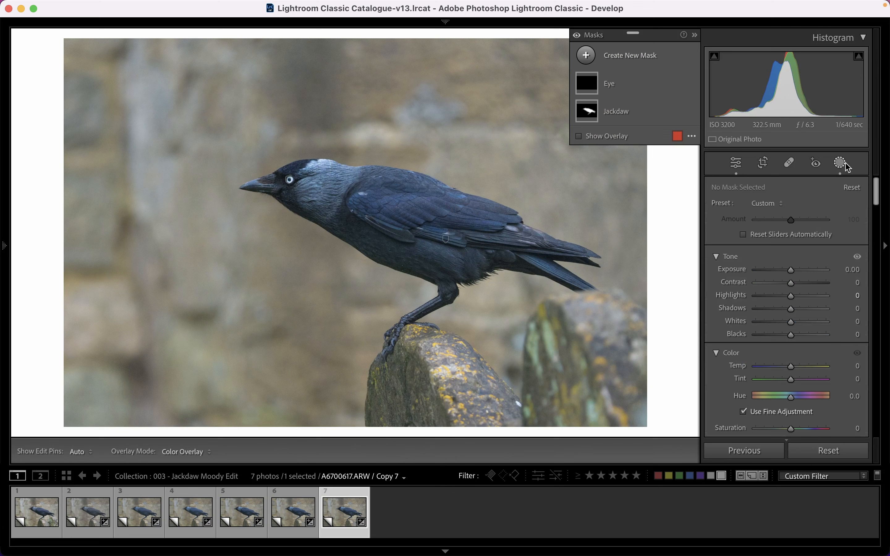
- Add a large radial gradient mask around the bird with Feather 54 and invert it to target the surroundings
{"action": "left_click", "coordinate": [611, 60]}
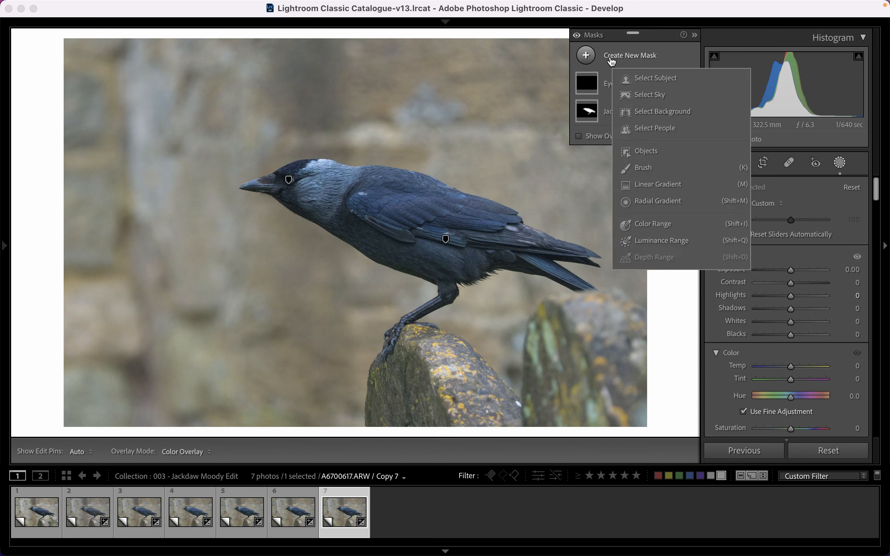
{"action": "left_click", "coordinate": [660, 201]}
{"action": "left_click_drag", "start_coordinate": [411, 211], "coordinate": [631, 356]}
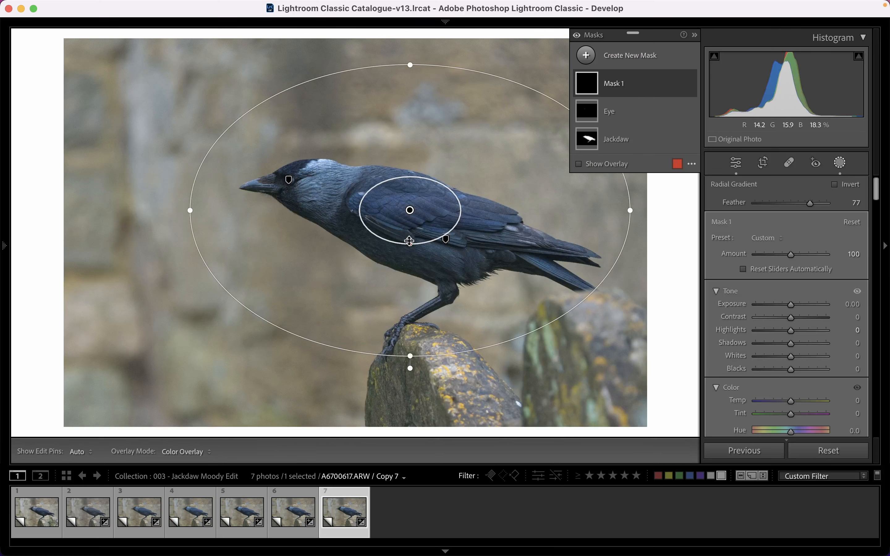
{"action": "left_click_drag", "start_coordinate": [410, 248], "coordinate": [405, 254]}
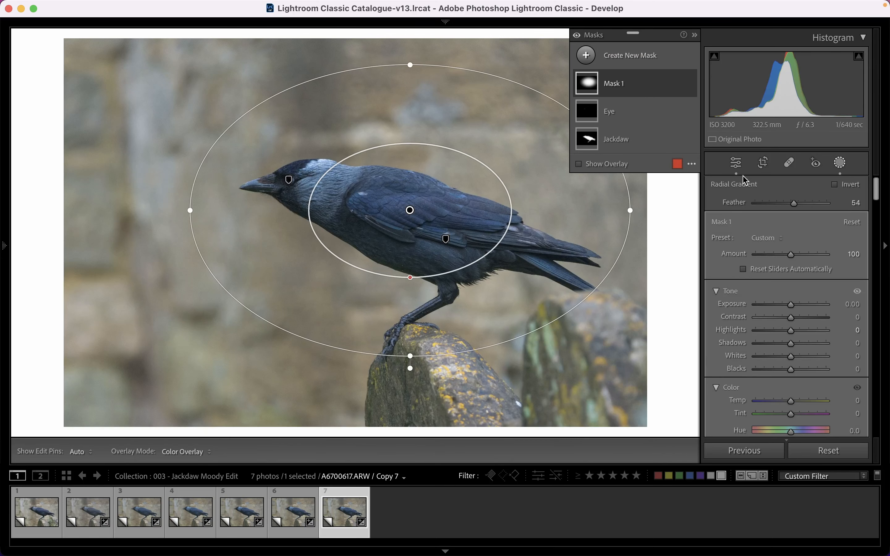
{"action": "left_click", "coordinate": [677, 83]}
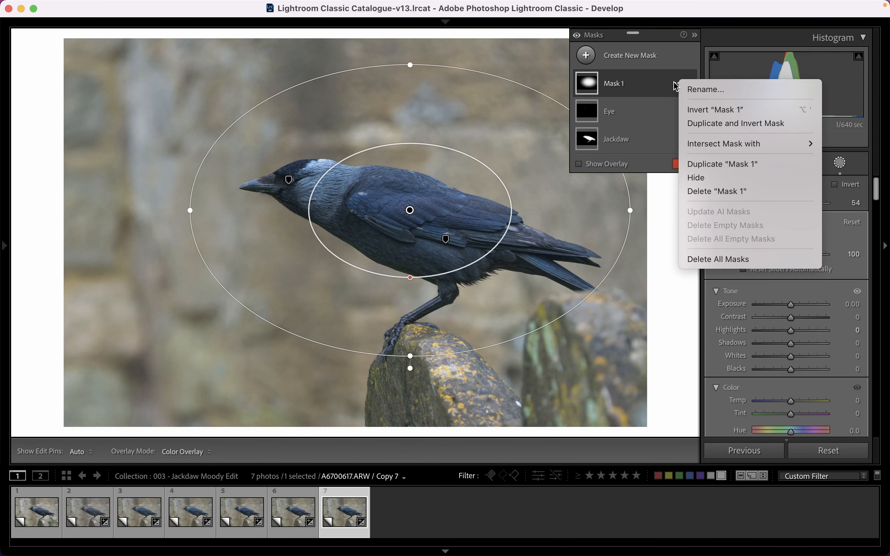
{"action": "left_click", "coordinate": [715, 108]}
- Darken the inverted radial mask with its curve, pulling the shadows down and setting an upper point at input 189, output 175
{"action": "scroll", "coordinate": [816, 304], "scroll_direction": "down", "scroll_amount": 8}
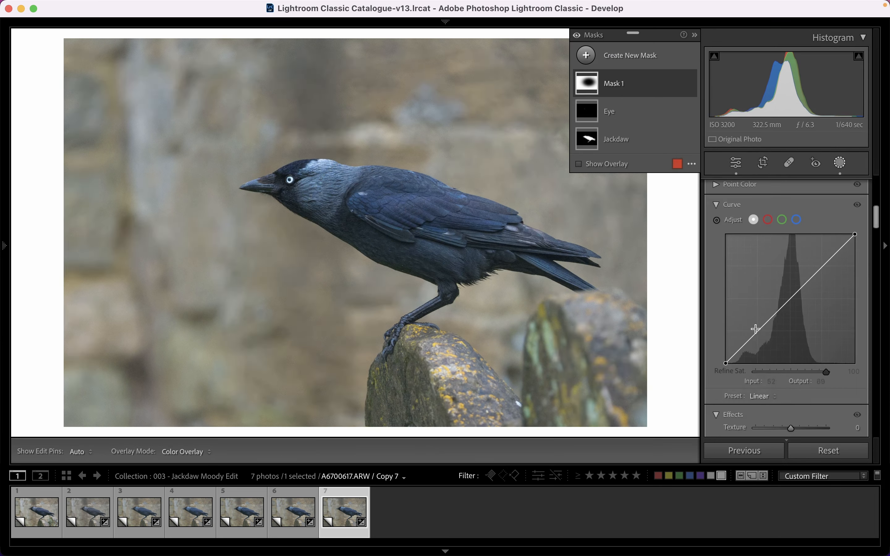
{"action": "left_click_drag", "start_coordinate": [755, 329], "coordinate": [765, 355]}
{"action": "left_click_drag", "start_coordinate": [829, 281], "coordinate": [822, 276]}
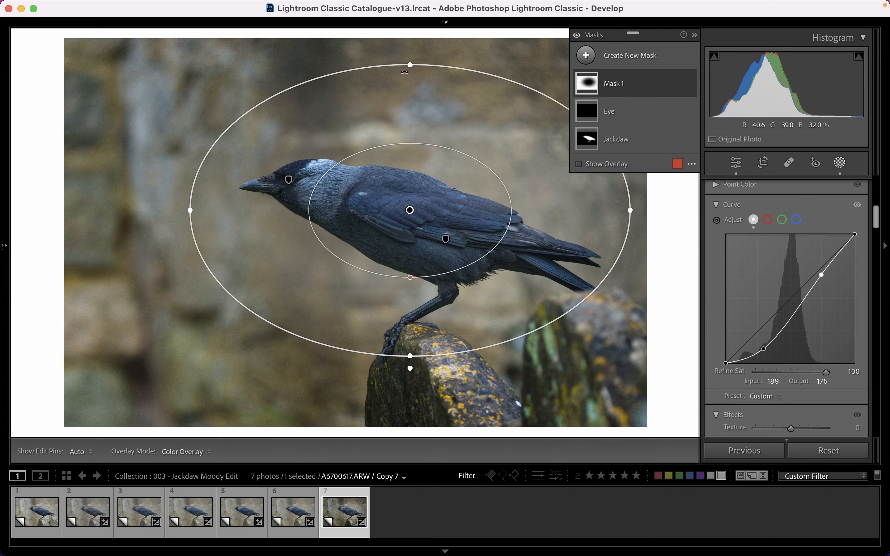
- Tilt the radial gradient along the bird's body, reduce its feather and widen the ellipse beyond the beak and tail
{"action": "left_click_drag", "start_coordinate": [490, 66], "coordinate": [519, 87]}
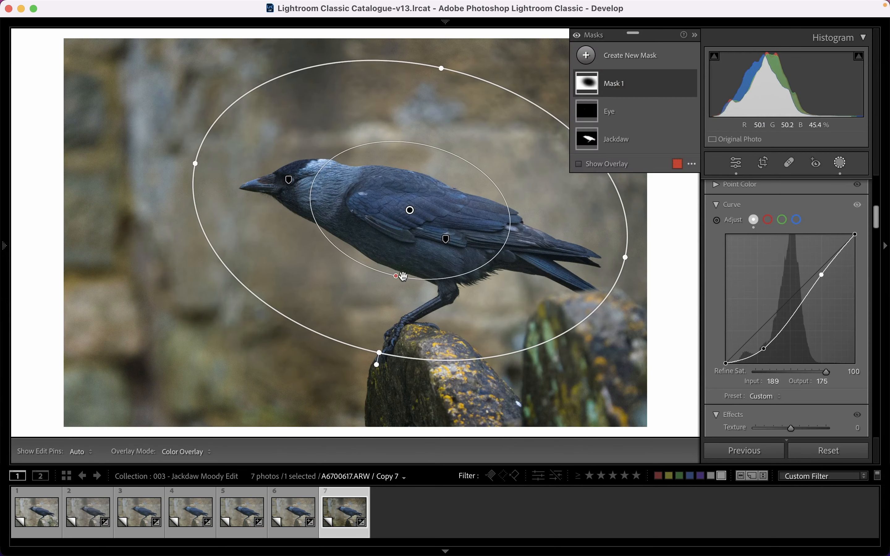
{"action": "left_click_drag", "start_coordinate": [398, 276], "coordinate": [391, 298]}
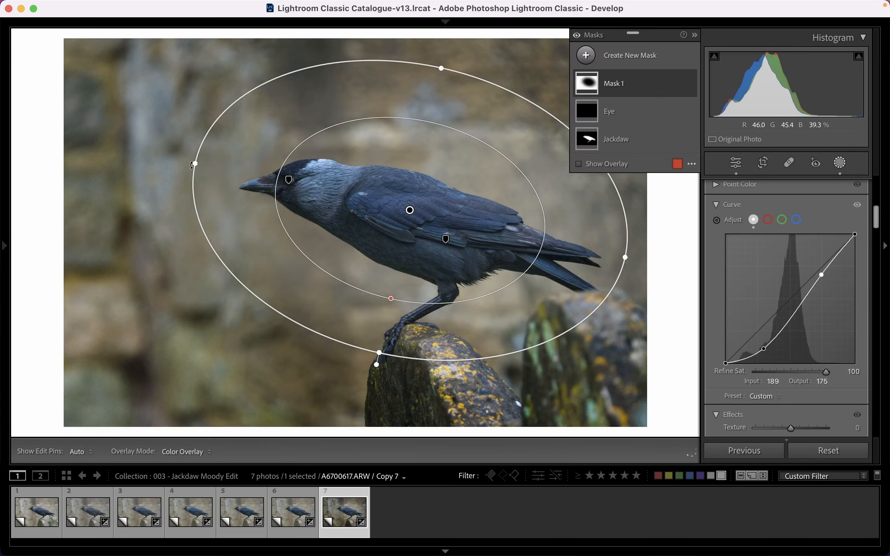
{"action": "left_click_drag", "start_coordinate": [194, 163], "coordinate": [171, 158]}
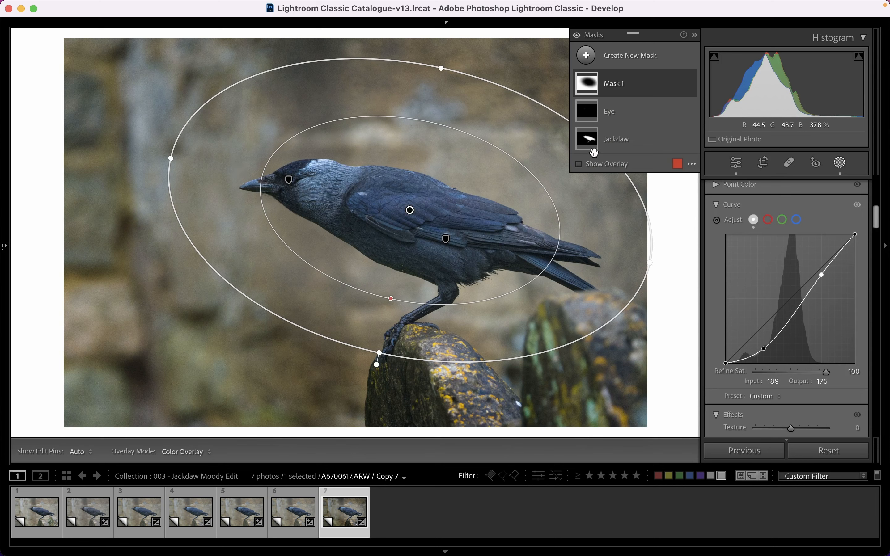
- Nudge the radial mask's shadow curve point and lower its Exposure to -0.81
{"action": "left_click_drag", "start_coordinate": [764, 348], "coordinate": [766, 348]}
{"action": "scroll", "coordinate": [766, 347], "scroll_direction": "up", "scroll_amount": 5}
{"action": "scroll", "coordinate": [765, 346], "scroll_direction": "up", "scroll_amount": 3}
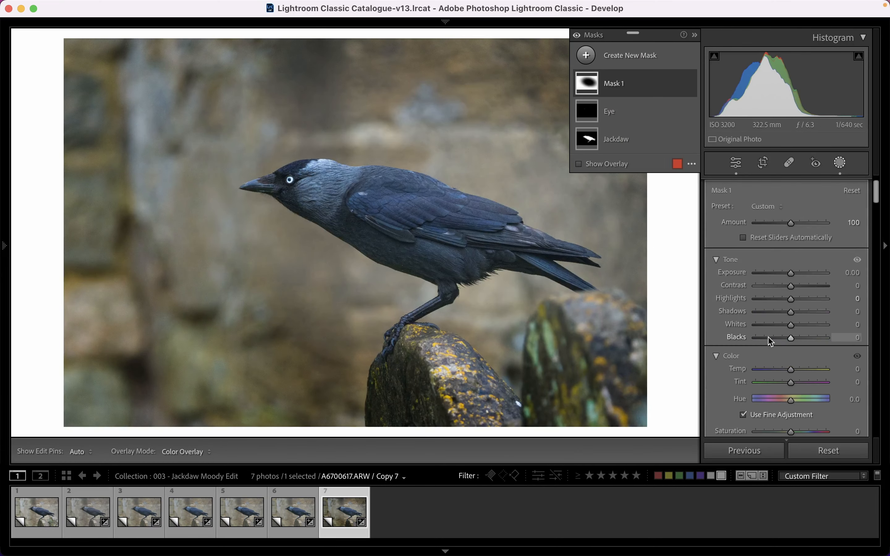
{"action": "left_click_drag", "start_coordinate": [790, 278], "coordinate": [784, 281]}
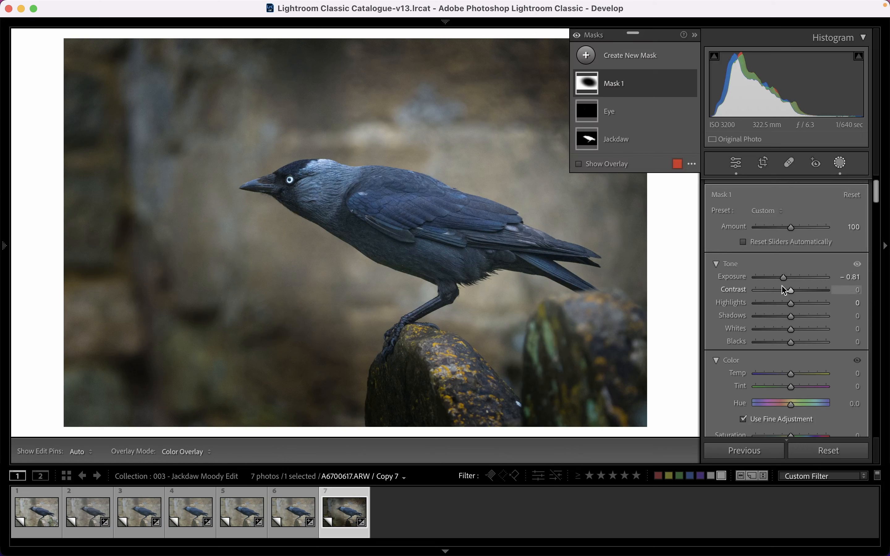
- Create a virtual copy of the seventh version, the one with the radial mask edit
{"action": "mouse_move", "coordinate": [659, 214]}
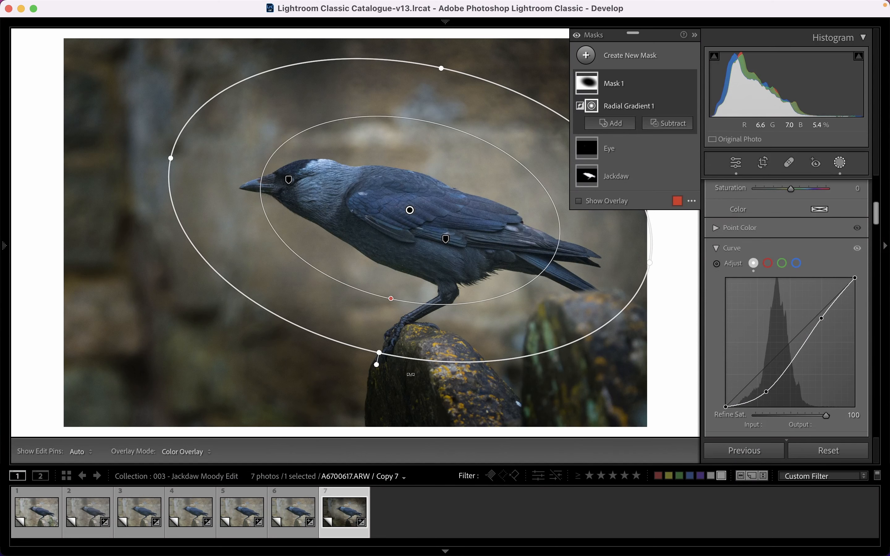
{"action": "right_click", "coordinate": [336, 514]}
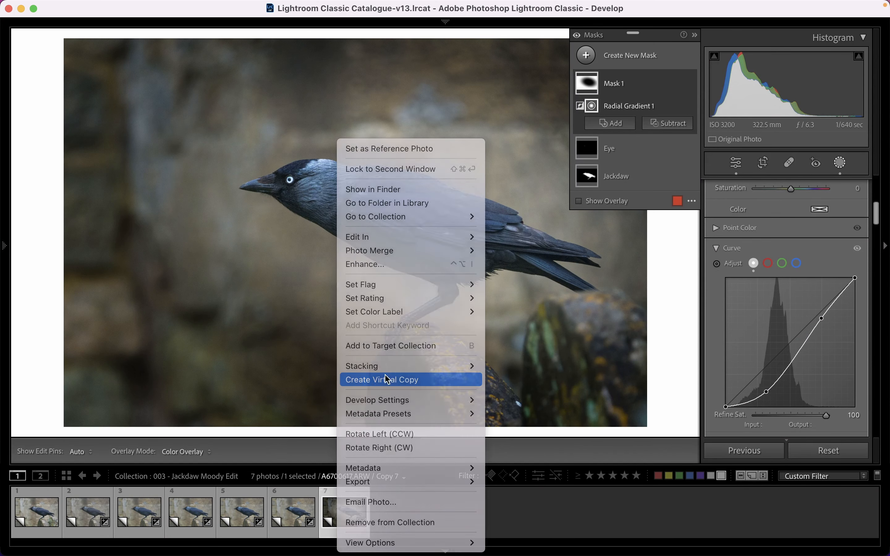
{"action": "left_click", "coordinate": [387, 378]}
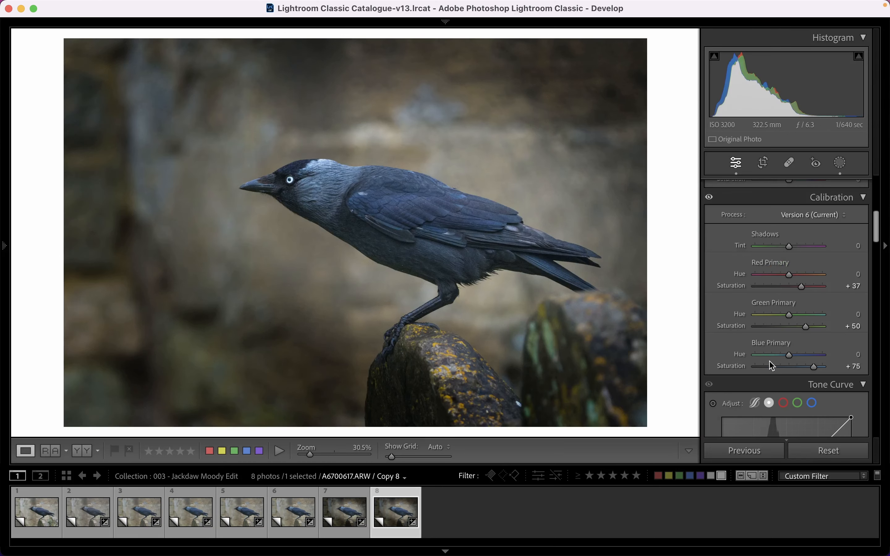
- Duplicate and invert the Jackdaw mask to target the background, and turn off the mask overlay
{"action": "scroll", "coordinate": [791, 309], "scroll_direction": "up", "scroll_amount": 5}
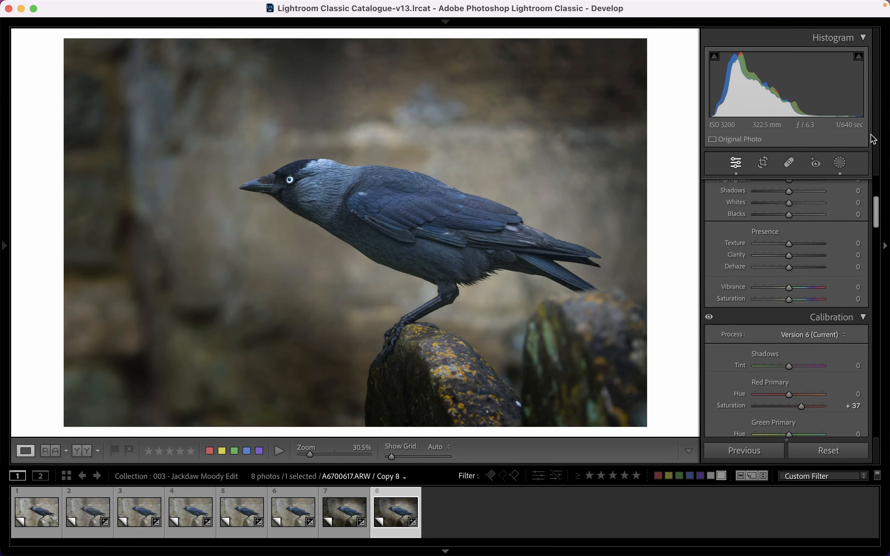
{"action": "left_click", "coordinate": [839, 162]}
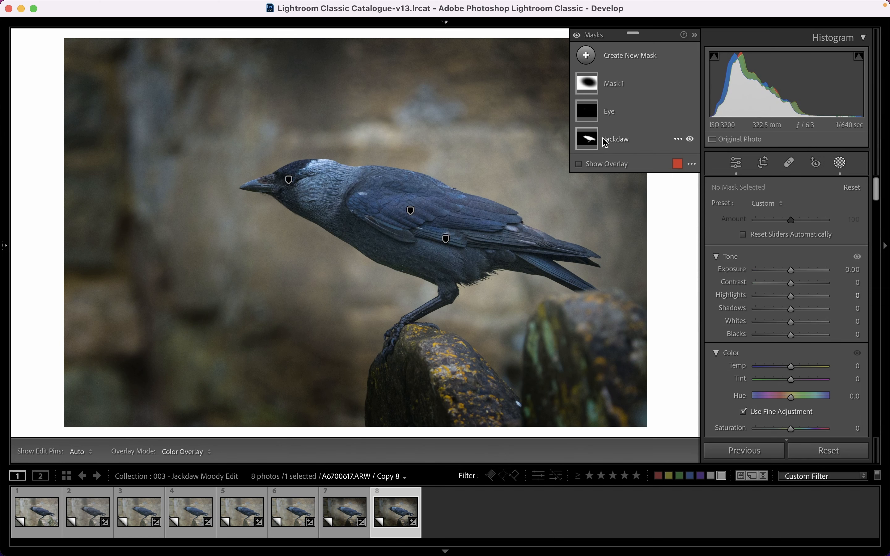
{"action": "left_click", "coordinate": [677, 139]}
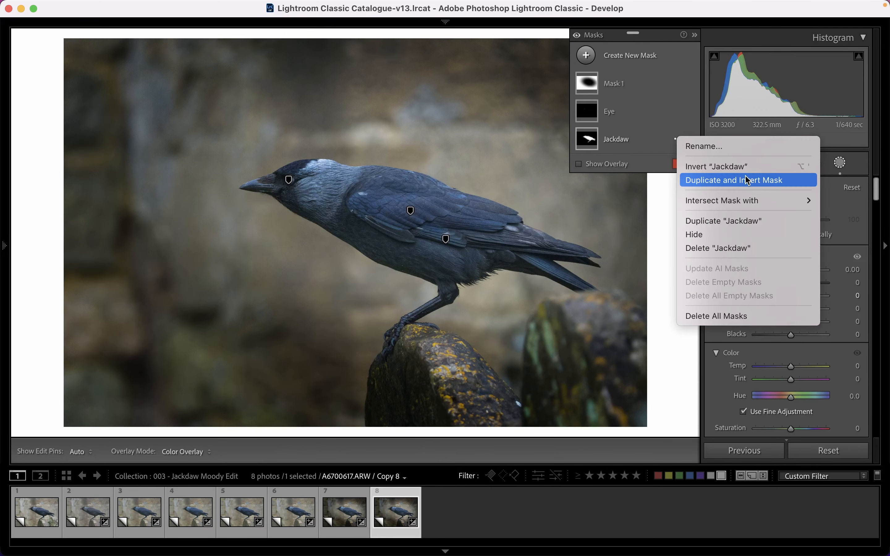
{"action": "left_click", "coordinate": [735, 180]}
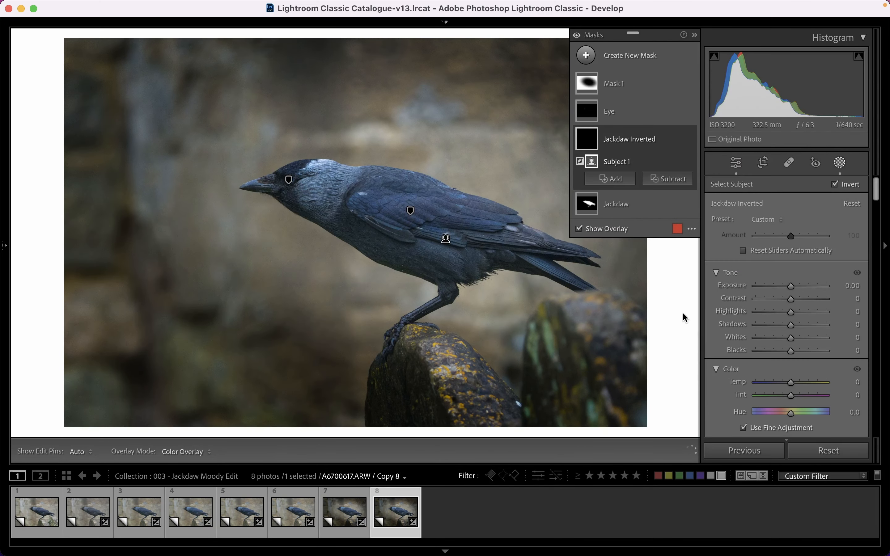
{"action": "left_click", "coordinate": [578, 228]}
- Soften the Jackdaw Inverted background by lowering an Effects value, and pull the lower part of its curve down to darken the shadows
{"action": "scroll", "coordinate": [786, 328], "scroll_direction": "down", "scroll_amount": 5}
{"action": "scroll", "coordinate": [797, 328], "scroll_direction": "down", "scroll_amount": 4}
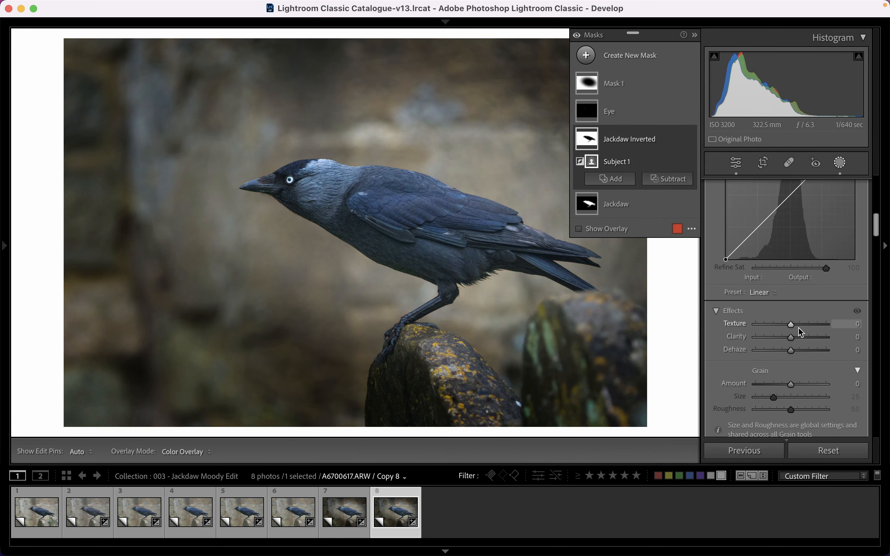
{"action": "scroll", "coordinate": [796, 324], "scroll_direction": "down", "scroll_amount": 1}
{"action": "left_click_drag", "start_coordinate": [790, 311], "coordinate": [776, 311]}
{"action": "scroll", "coordinate": [796, 316], "scroll_direction": "up", "scroll_amount": 5}
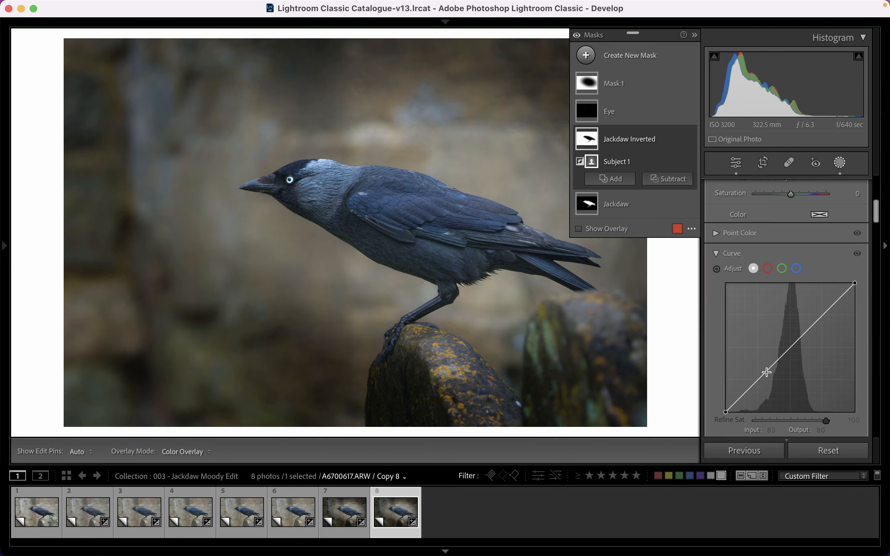
{"action": "left_click_drag", "start_coordinate": [766, 372], "coordinate": [767, 387]}
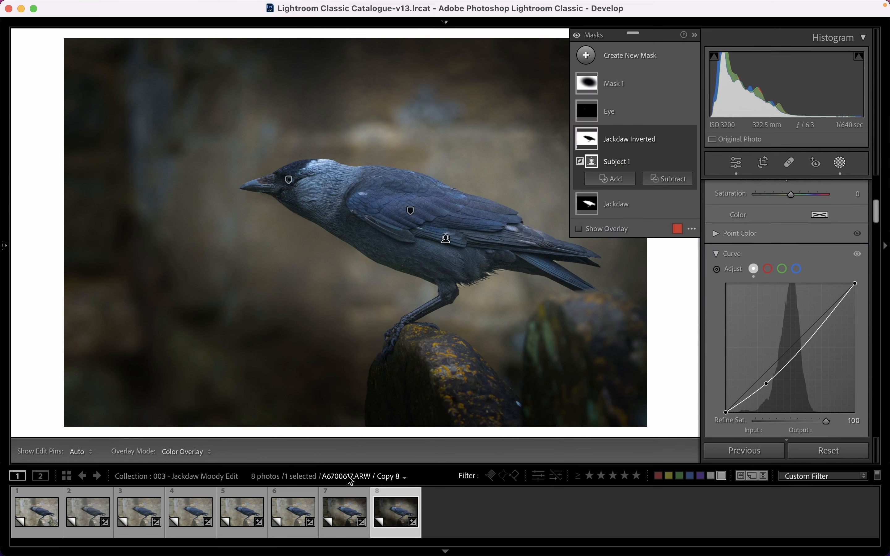
- Create a virtual copy of the eighth version, the one with the darkened background mask
{"action": "right_click", "coordinate": [391, 499]}
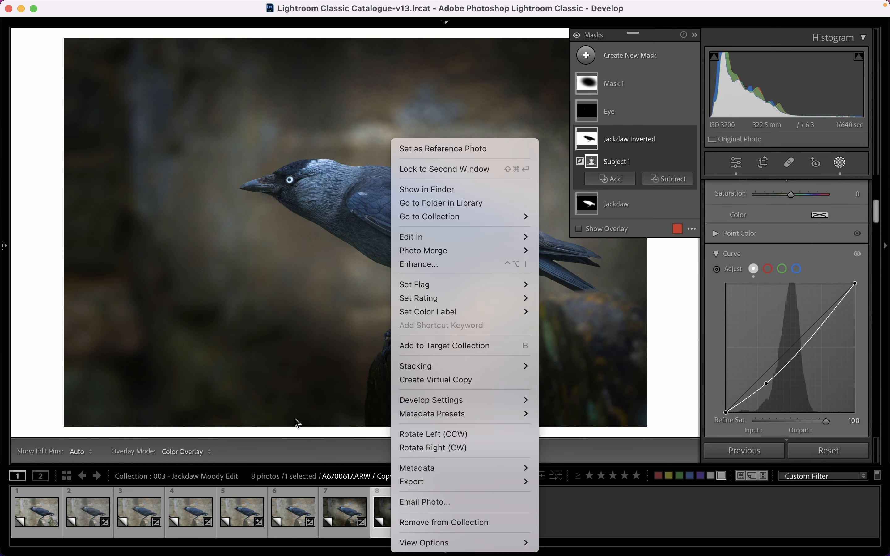
{"action": "left_click", "coordinate": [469, 387]}
{"action": "key", "text": "super+apostrophe"}
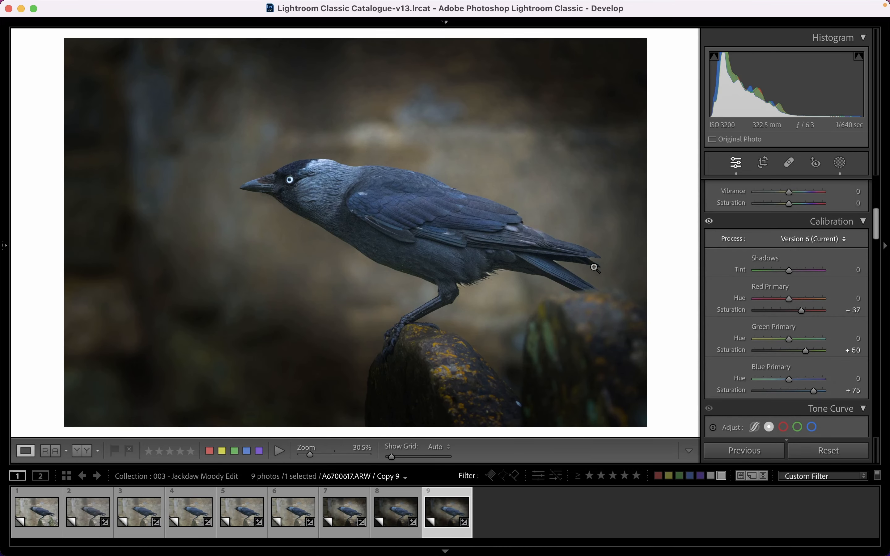
- Apply manual noise reduction with Luminance 27, luminance Detail 81 and color Smoothness 76, checking the bird's head up close
{"action": "scroll", "coordinate": [780, 318], "scroll_direction": "down", "scroll_amount": 10}
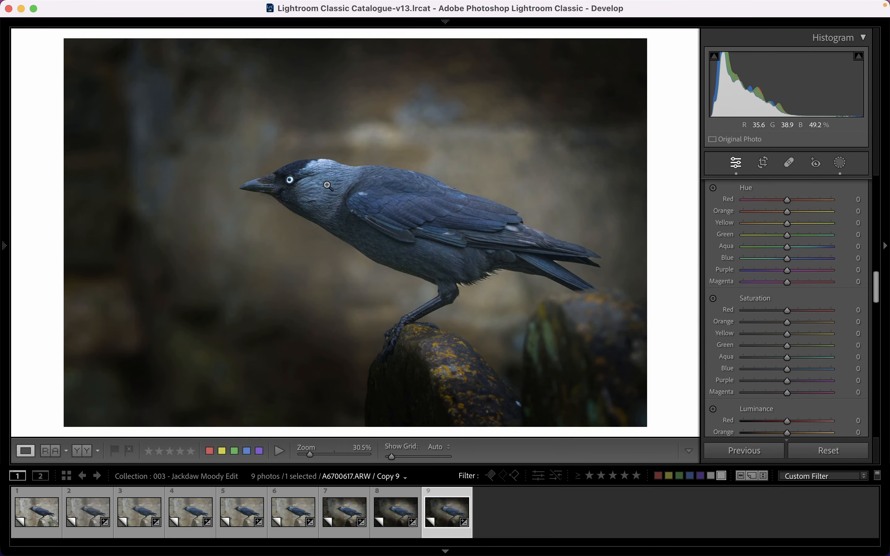
{"action": "left_click", "coordinate": [256, 176]}
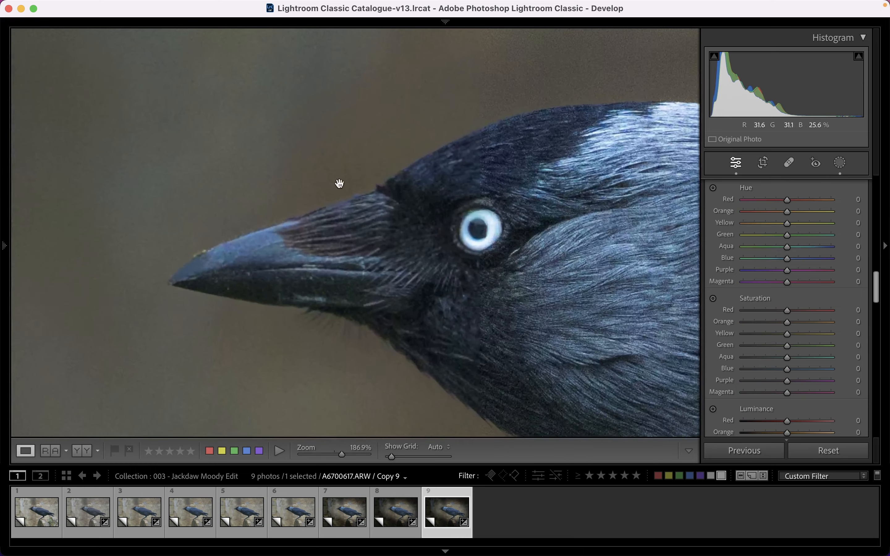
{"action": "scroll", "coordinate": [778, 312], "scroll_direction": "down", "scroll_amount": 3}
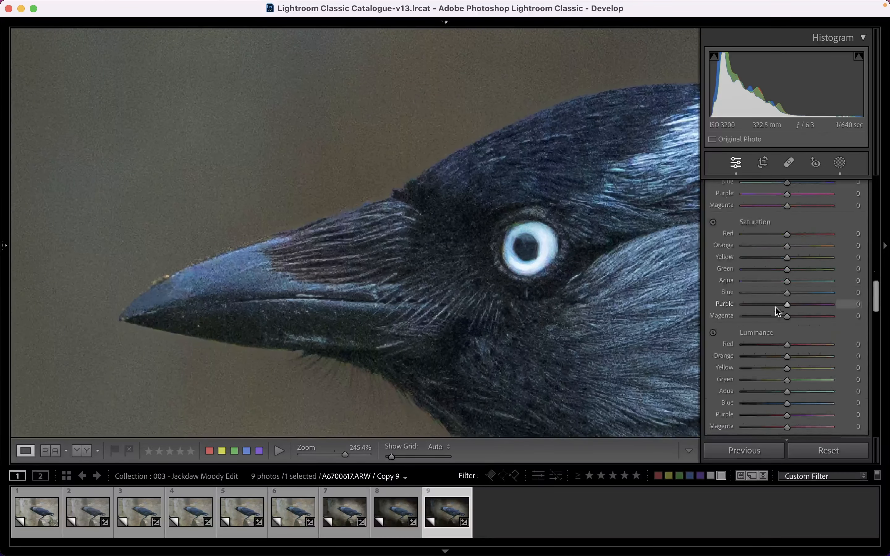
{"action": "scroll", "coordinate": [778, 312], "scroll_direction": "down", "scroll_amount": 12}
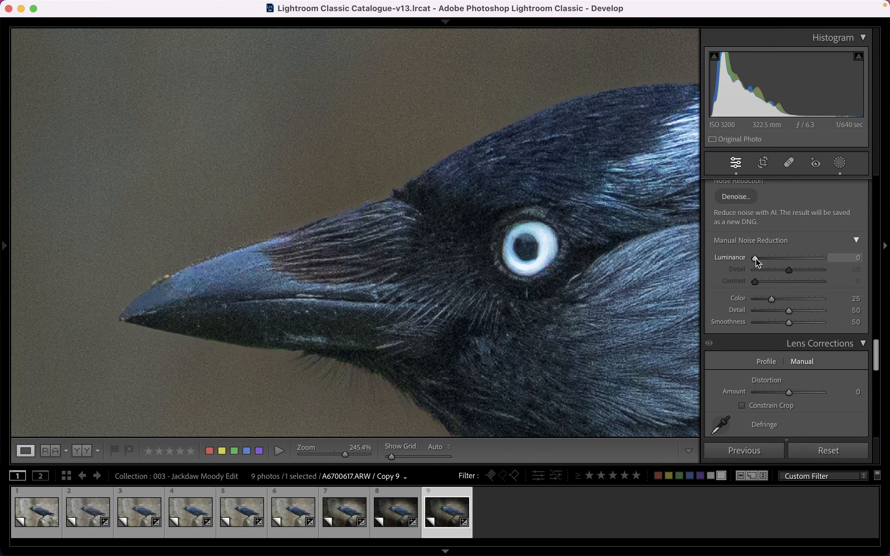
{"action": "left_click_drag", "start_coordinate": [756, 259], "coordinate": [775, 259]}
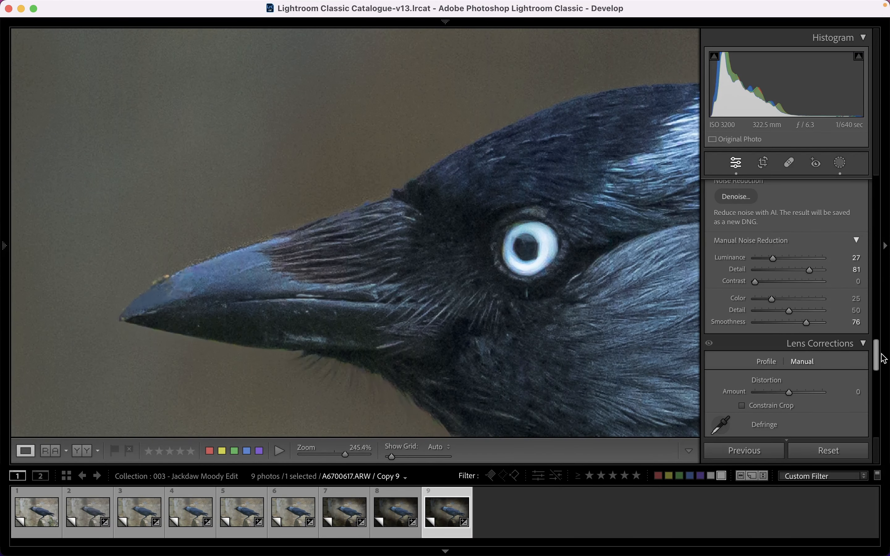
- Try the grain with Amount, Size and Roughness at 100, reduce Amount to 27 and reset Size and Roughness to their defaults
{"action": "left_click_drag", "start_coordinate": [880, 353], "coordinate": [882, 427]}
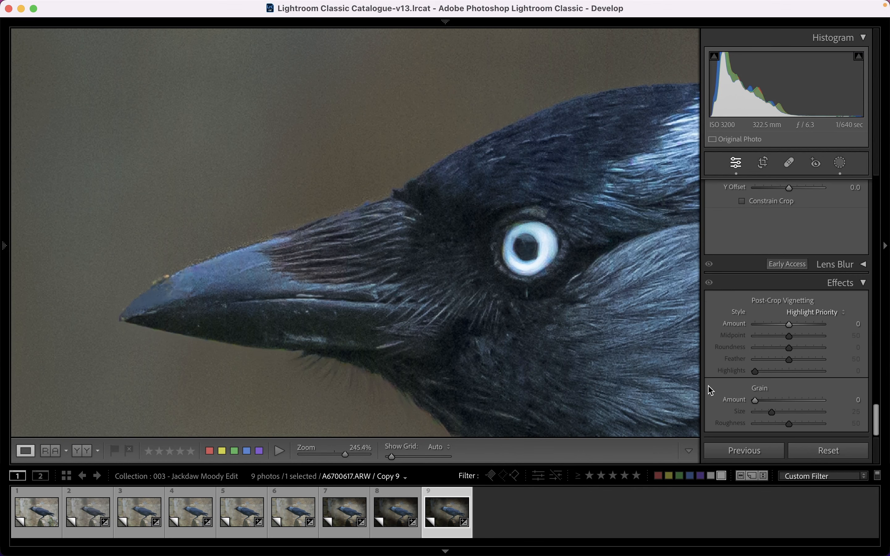
{"action": "left_click_drag", "start_coordinate": [417, 145], "coordinate": [397, 143]}
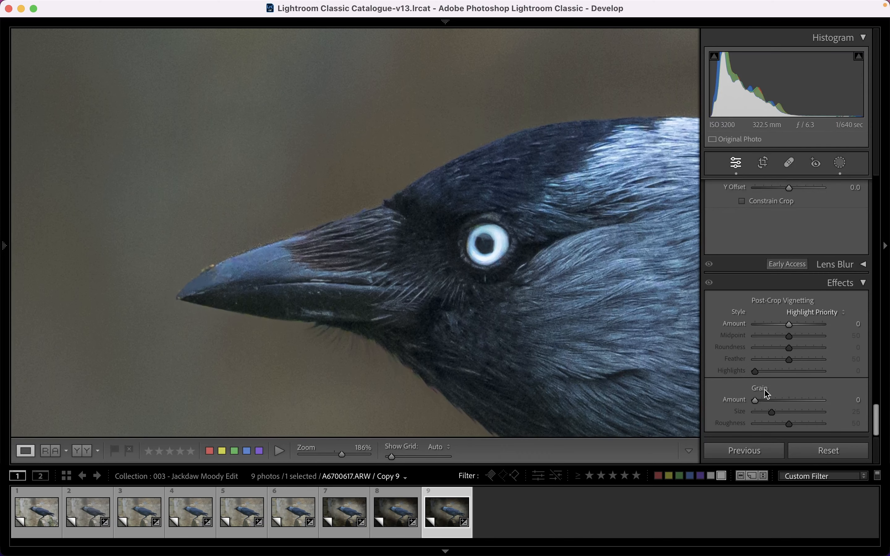
{"action": "left_click_drag", "start_coordinate": [755, 401], "coordinate": [840, 408]}
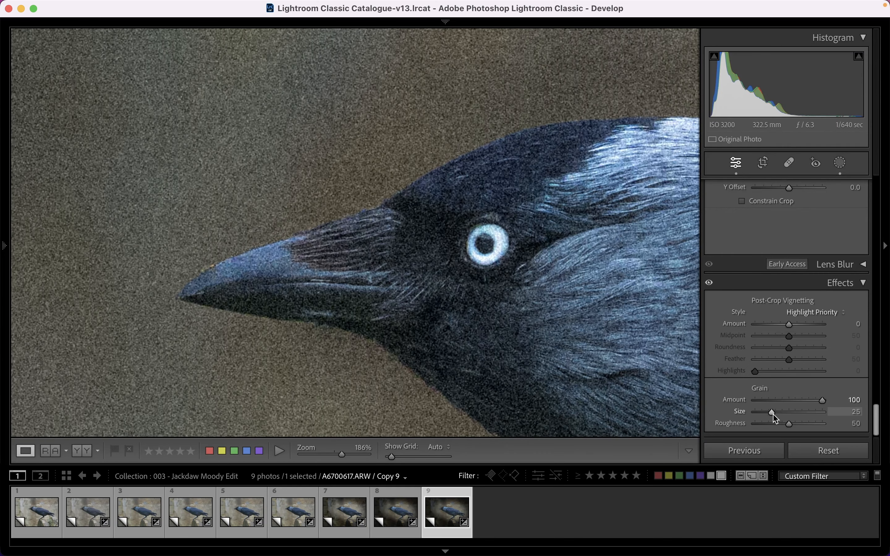
{"action": "left_click_drag", "start_coordinate": [787, 424], "coordinate": [859, 426]}
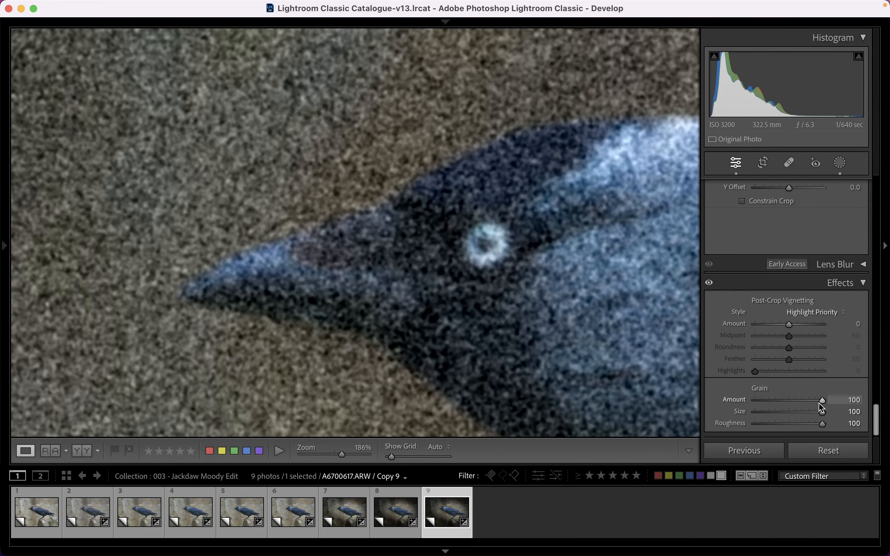
{"action": "left_click_drag", "start_coordinate": [820, 403], "coordinate": [758, 400]}
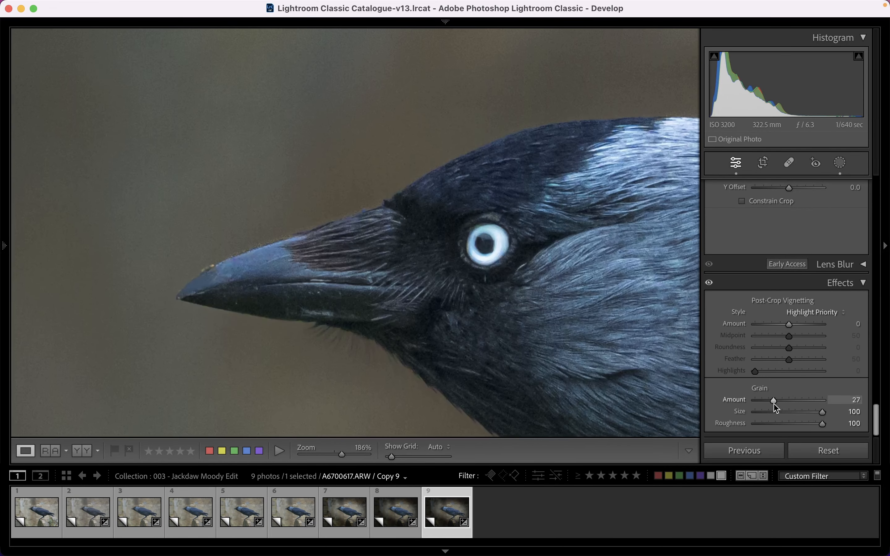
{"action": "double_click", "coordinate": [823, 412]}
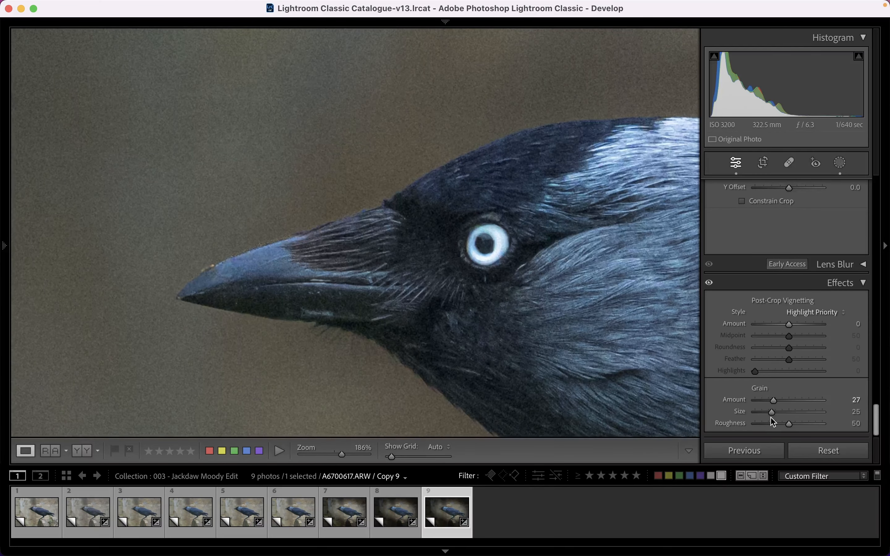
- Set the grain to Amount 79, Size 15 and Roughness 82
{"action": "left_click_drag", "start_coordinate": [771, 417], "coordinate": [808, 420]}
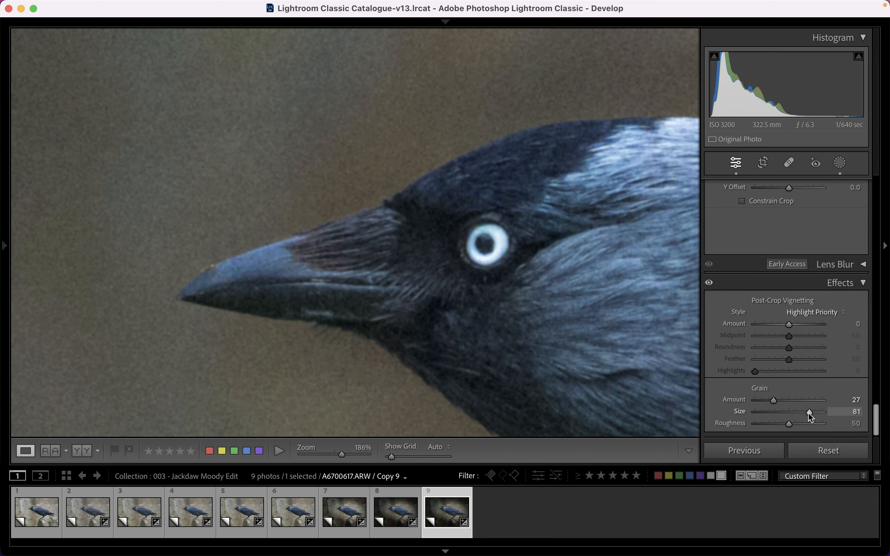
{"action": "mouse_move", "coordinate": [810, 415]}
{"action": "left_mouse_down"}
{"action": "mouse_move", "coordinate": [772, 407]}
{"action": "mouse_move", "coordinate": [800, 404]}
{"action": "left_mouse_up"}
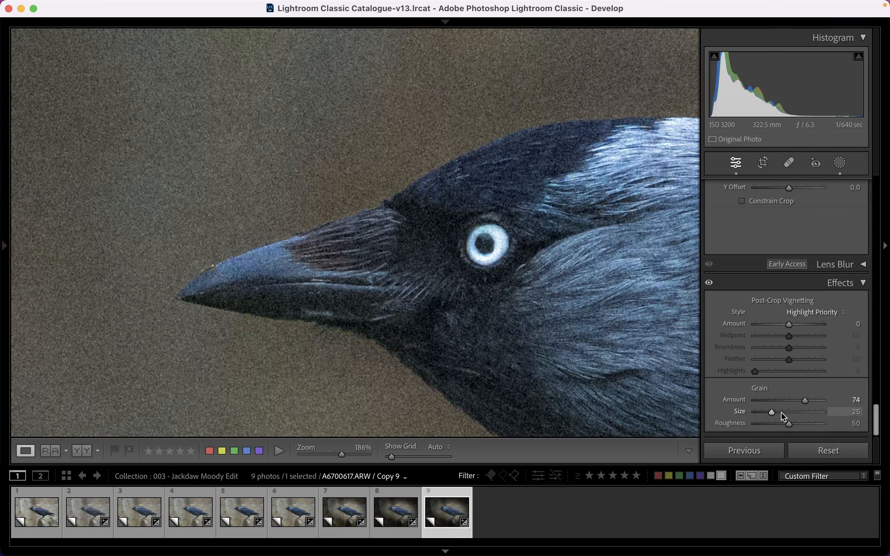
{"action": "left_click_drag", "start_coordinate": [793, 428], "coordinate": [809, 430]}
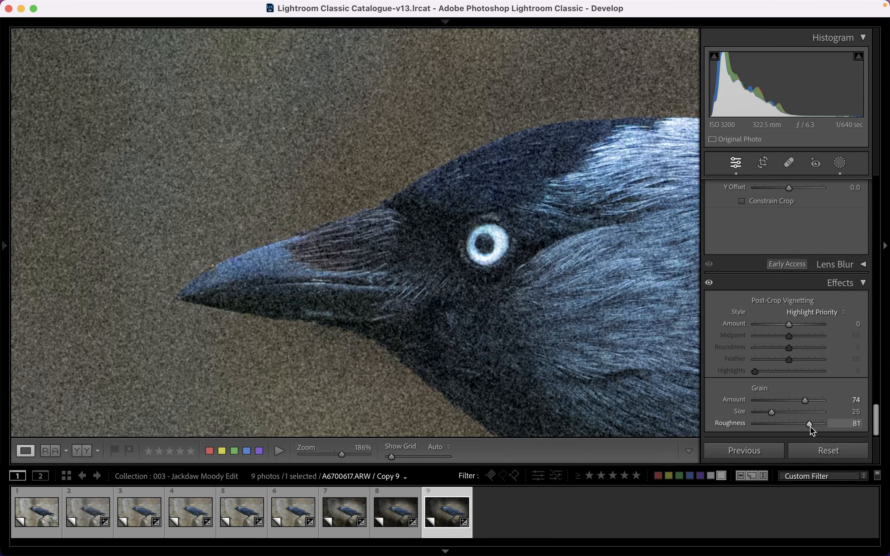
{"action": "left_click_drag", "start_coordinate": [774, 412], "coordinate": [810, 401]}
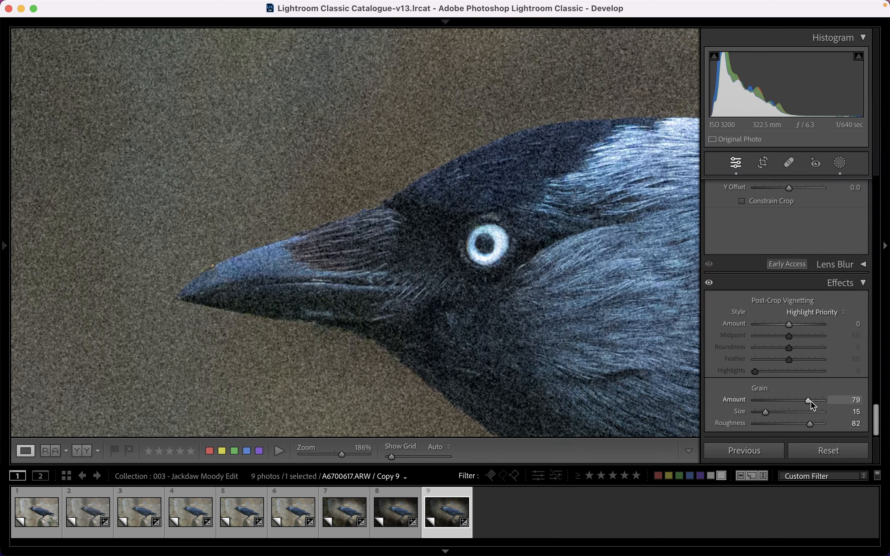
{"action": "left_click", "coordinate": [837, 162]}
{"action": "left_click", "coordinate": [844, 163]}
{"action": "left_click", "coordinate": [382, 148]}
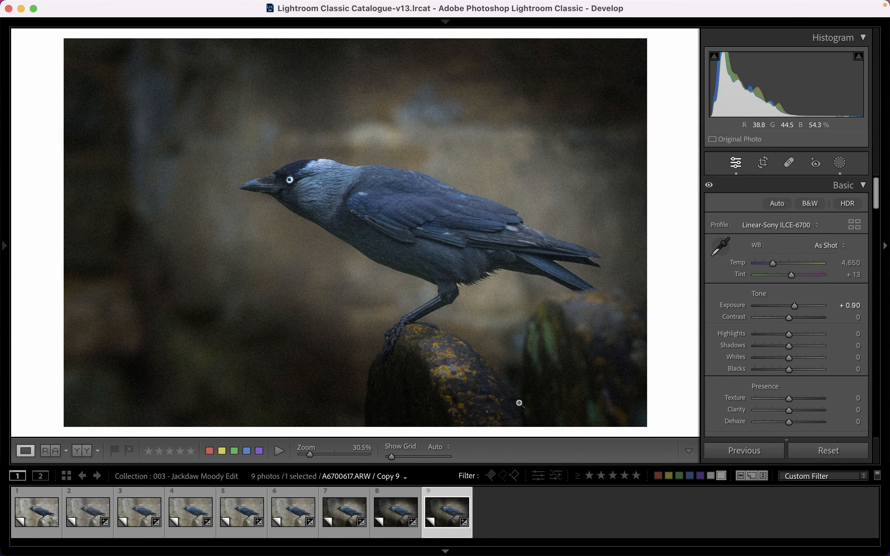
{"action": "left_click", "coordinate": [787, 164]}
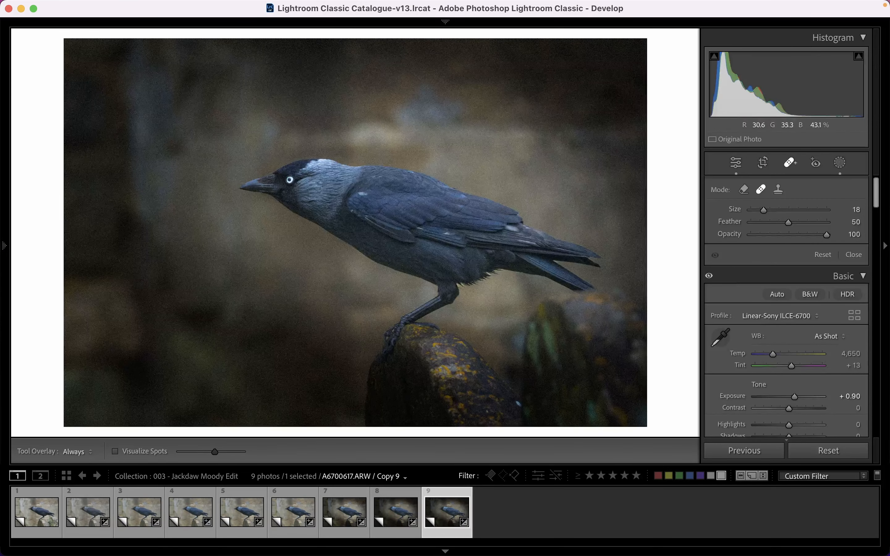
{"action": "left_click", "coordinate": [736, 163]}
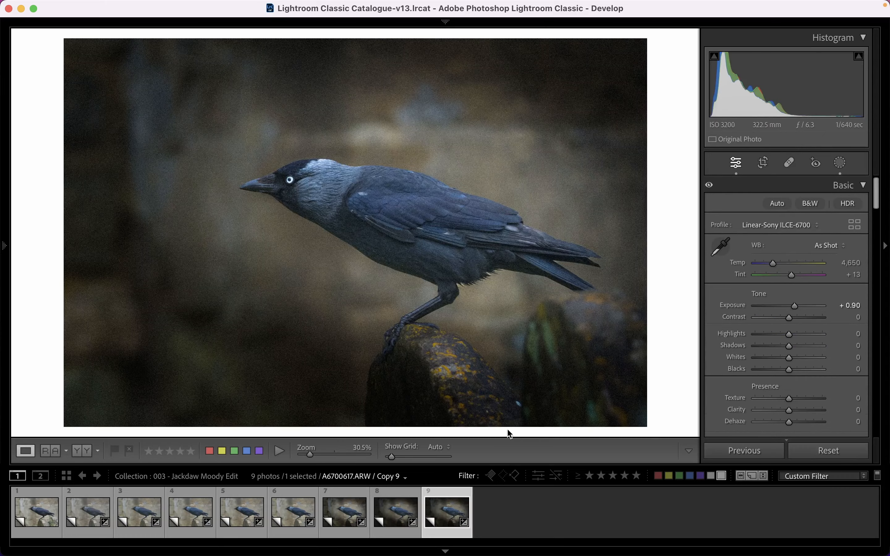
- Create a virtual copy of the ninth version, the one with the noise reduction and grain
{"action": "left_click_drag", "start_coordinate": [509, 434], "coordinate": [630, 381]}
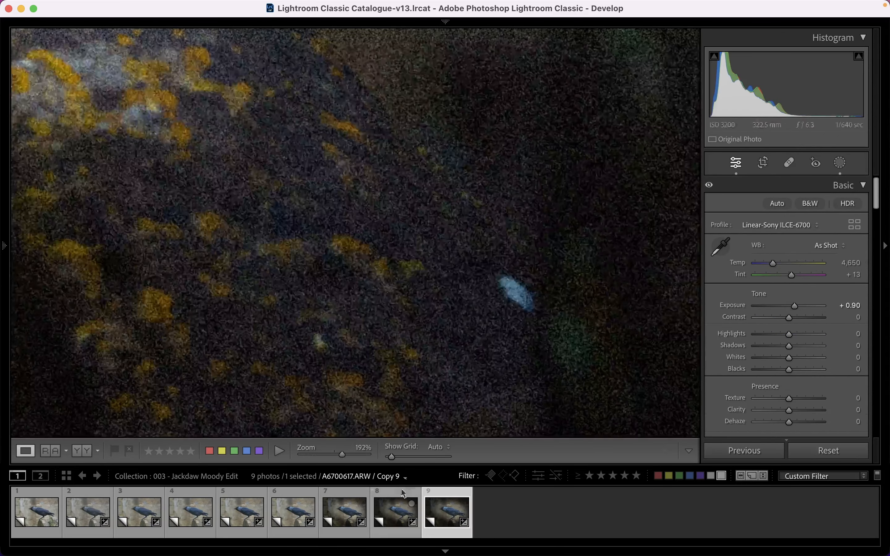
{"action": "right_click", "coordinate": [436, 509]}
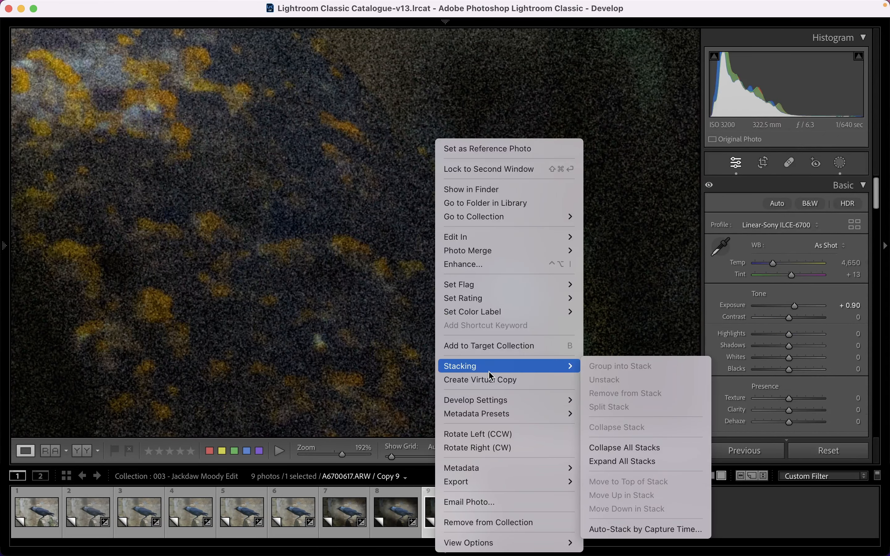
{"action": "left_click", "coordinate": [494, 380]}
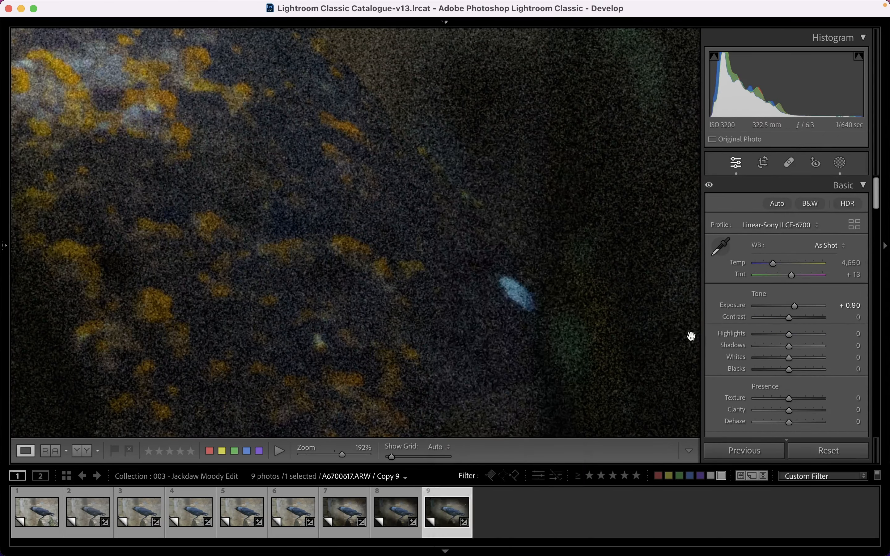
- Heal the elongated blue spot and the small pale spot on the rock with a size 45 healing brush, and return to the whole-photo view
{"action": "left_click", "coordinate": [789, 162]}
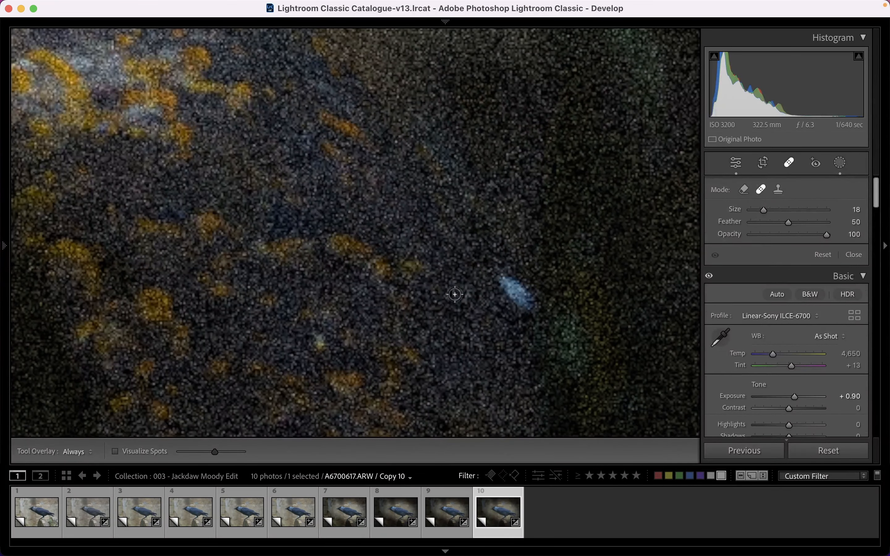
{"action": "scroll", "coordinate": [514, 282], "scroll_direction": "up", "scroll_amount": 3}
{"action": "scroll", "coordinate": [515, 281], "scroll_direction": "up", "scroll_amount": 2}
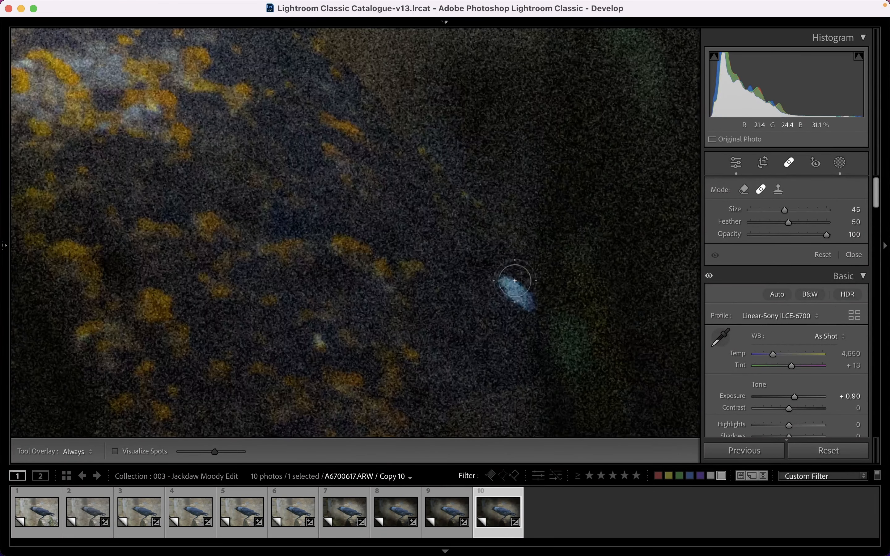
{"action": "left_click", "coordinate": [532, 306]}
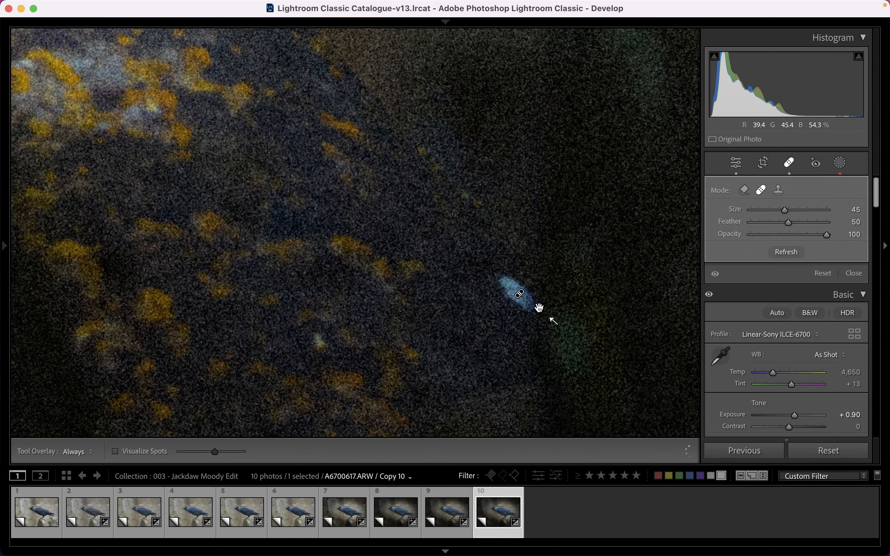
{"action": "left_click", "coordinate": [317, 343]}
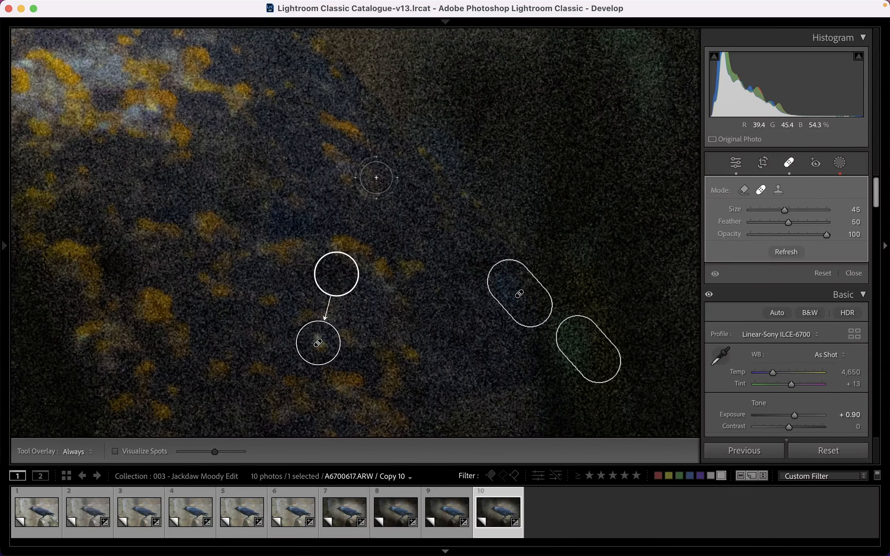
{"action": "left_click", "coordinate": [839, 162]}
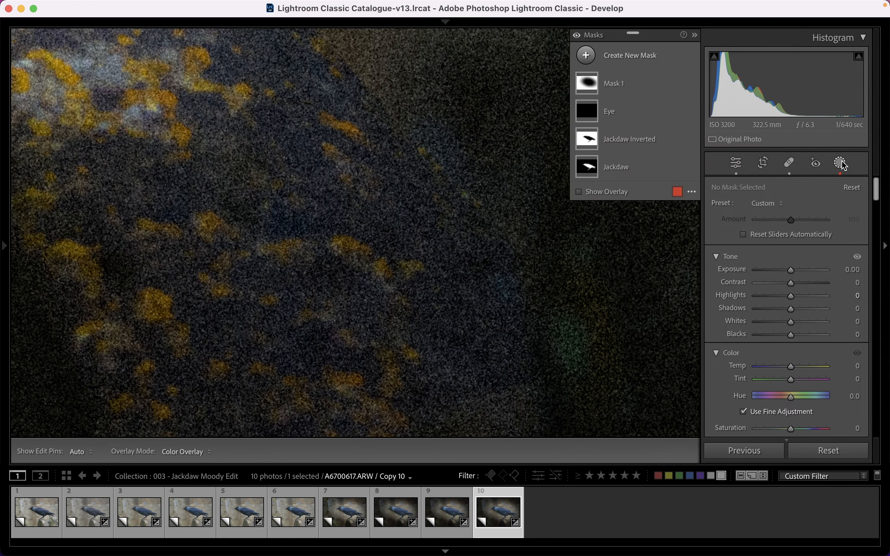
{"action": "left_click", "coordinate": [840, 162]}
{"action": "left_click", "coordinate": [503, 250]}
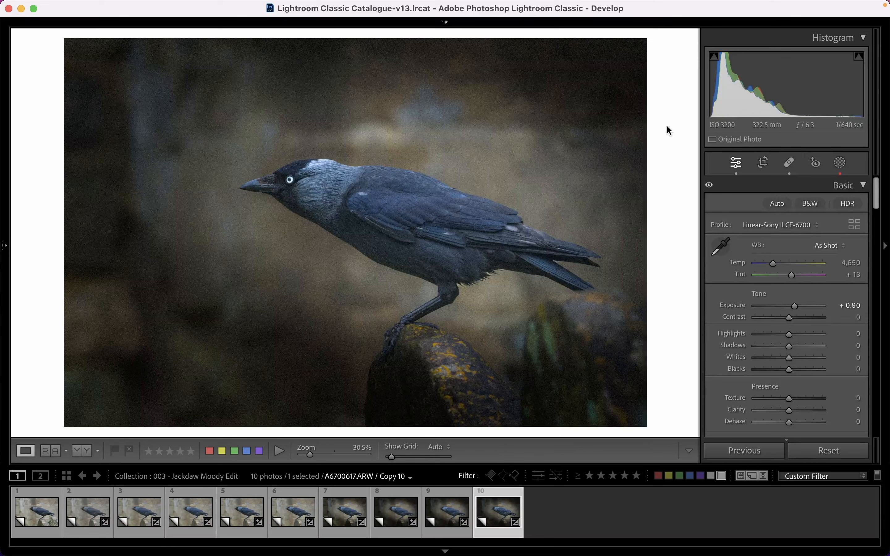
- Create a virtual copy of the tenth version, the one with the healed spots
{"action": "scroll", "coordinate": [822, 302], "scroll_direction": "down", "scroll_amount": 5}
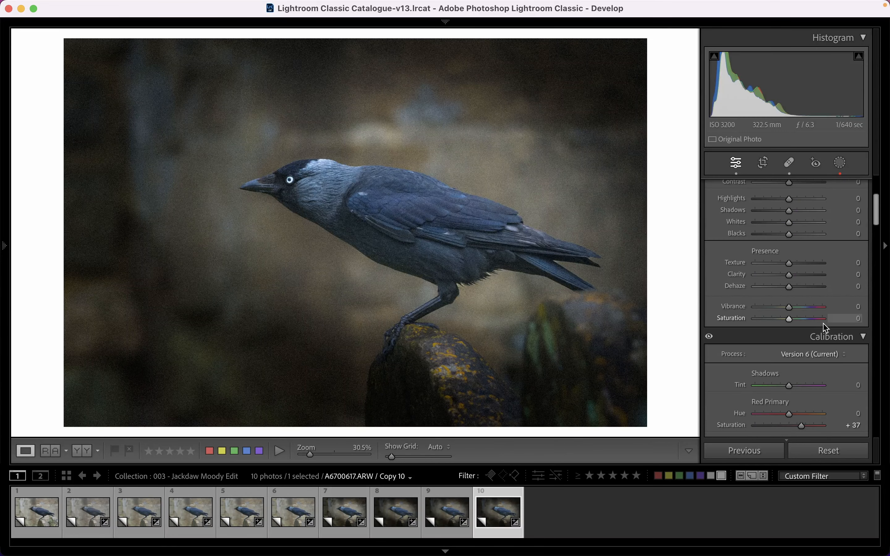
{"action": "scroll", "coordinate": [820, 296], "scroll_direction": "down", "scroll_amount": 10}
{"action": "scroll", "coordinate": [820, 295], "scroll_direction": "up", "scroll_amount": 12}
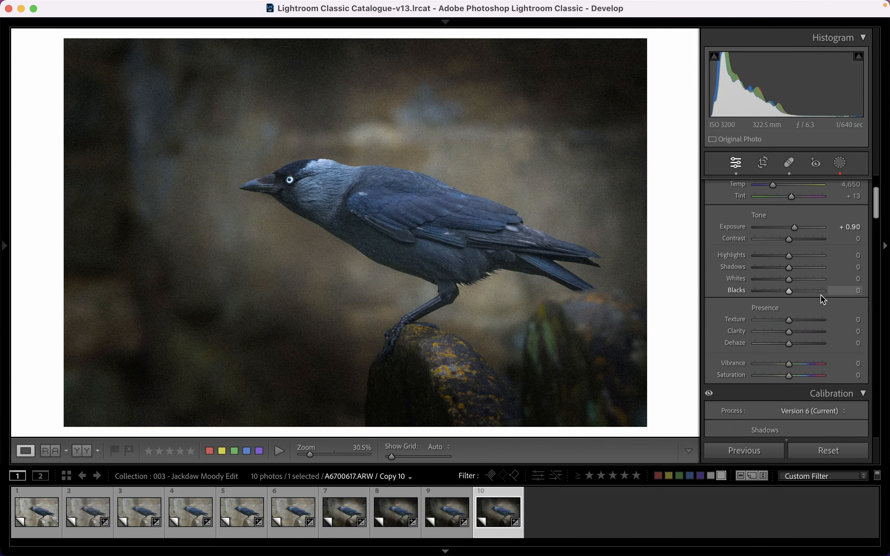
{"action": "right_click", "coordinate": [494, 506]}
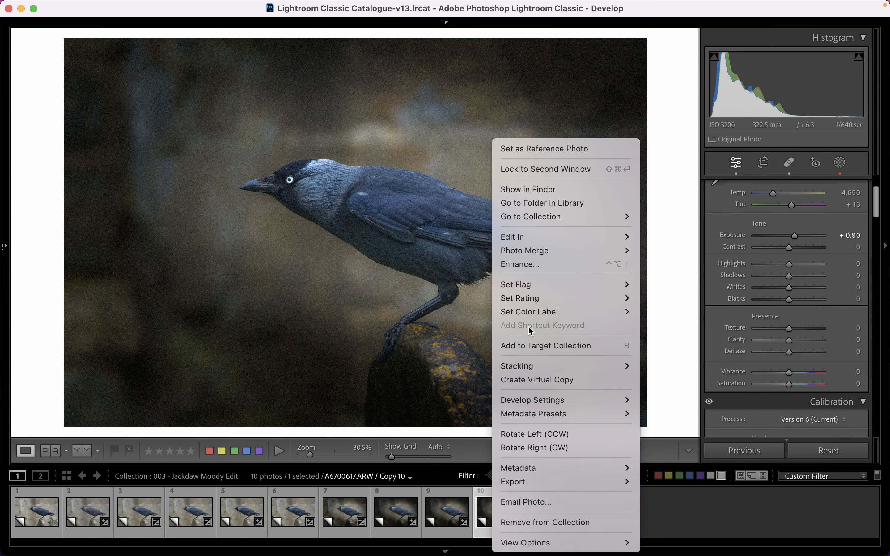
{"action": "left_click", "coordinate": [566, 382]}
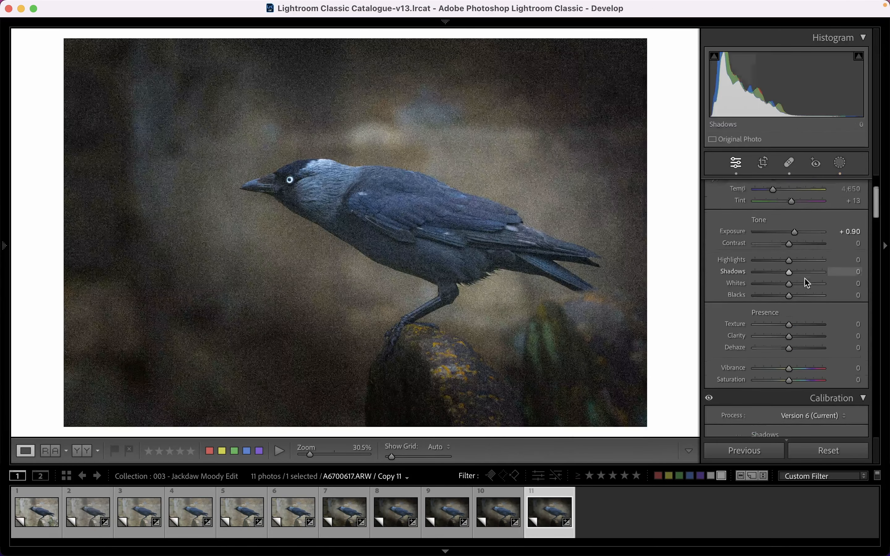
- Shape the point curve with a highlight point at input 174, output 203 and a shadow point at input 51, output 52
{"action": "scroll", "coordinate": [804, 278], "scroll_direction": "down", "scroll_amount": 5}
{"action": "scroll", "coordinate": [805, 279], "scroll_direction": "up", "scroll_amount": 7}
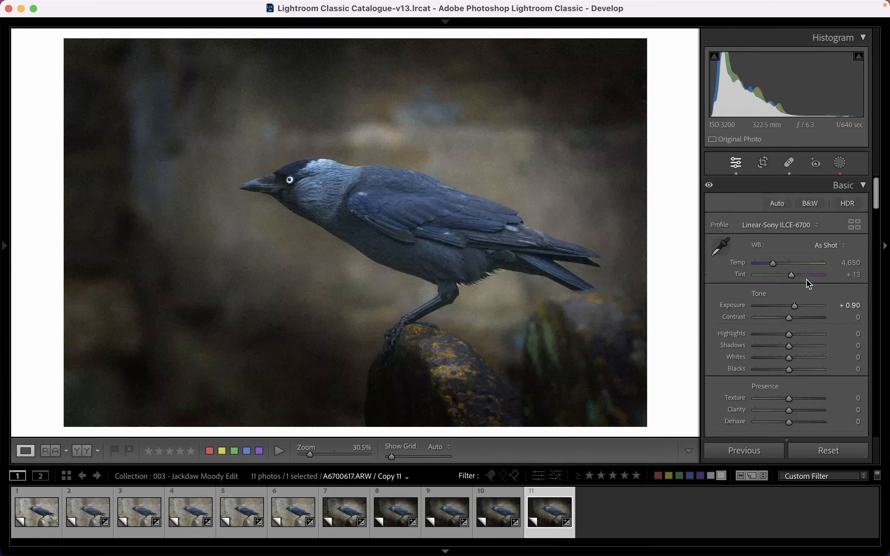
{"action": "scroll", "coordinate": [806, 280], "scroll_direction": "down", "scroll_amount": 10}
{"action": "scroll", "coordinate": [807, 278], "scroll_direction": "up", "scroll_amount": 1}
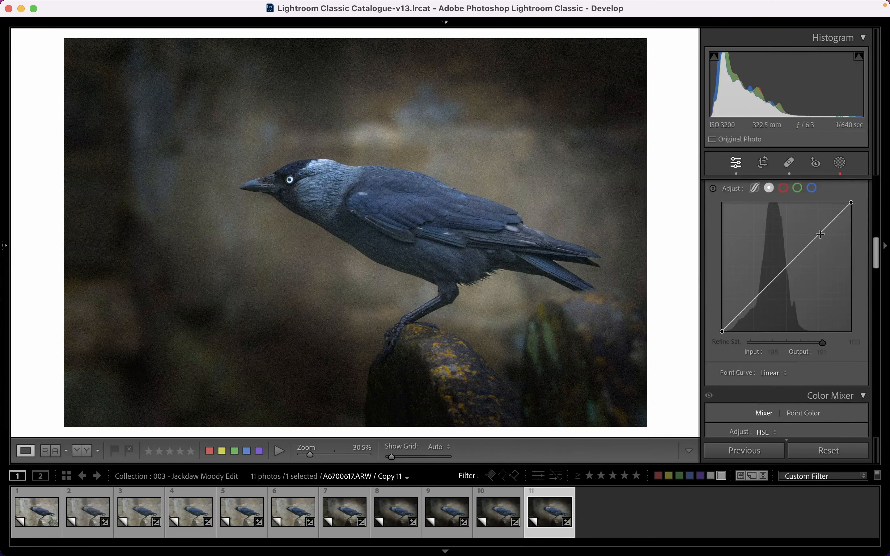
{"action": "left_click_drag", "start_coordinate": [821, 234], "coordinate": [811, 229]}
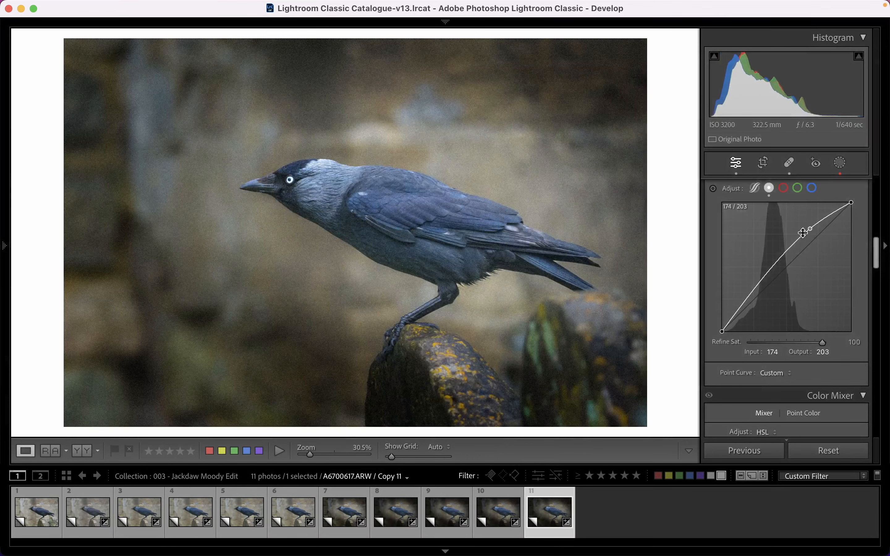
{"action": "left_click_drag", "start_coordinate": [748, 305], "coordinate": [748, 308]}
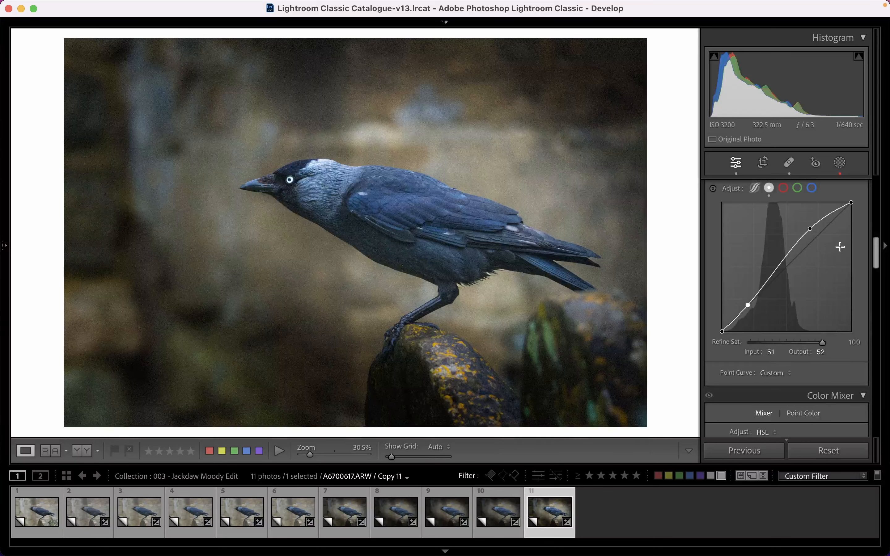